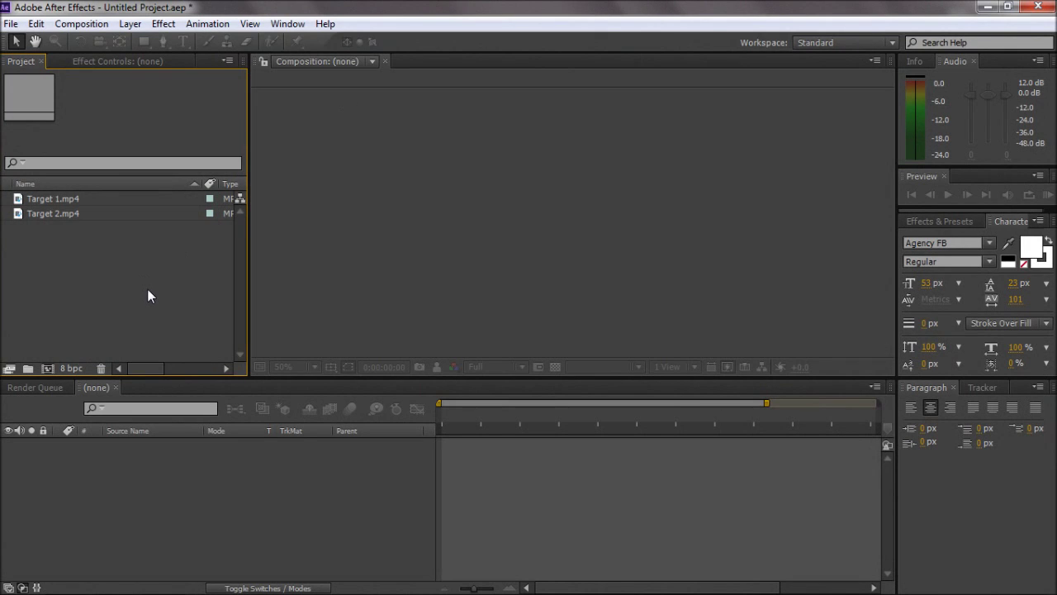
Create a composition named Target 1 from Target 1.mp4 and view it at 100%.
drag(40, 202, 47, 369)
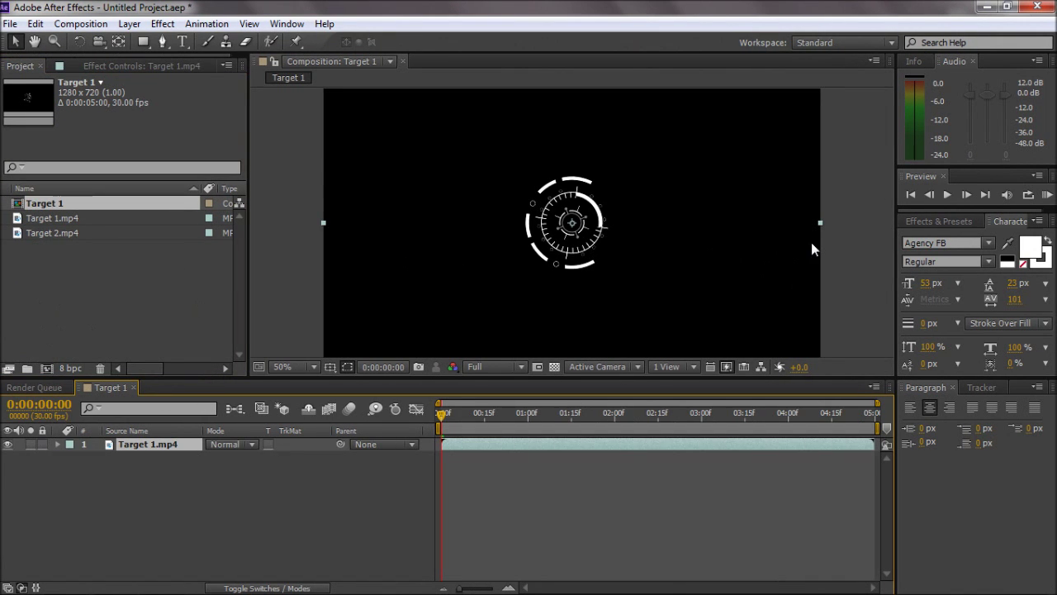
click(811, 242)
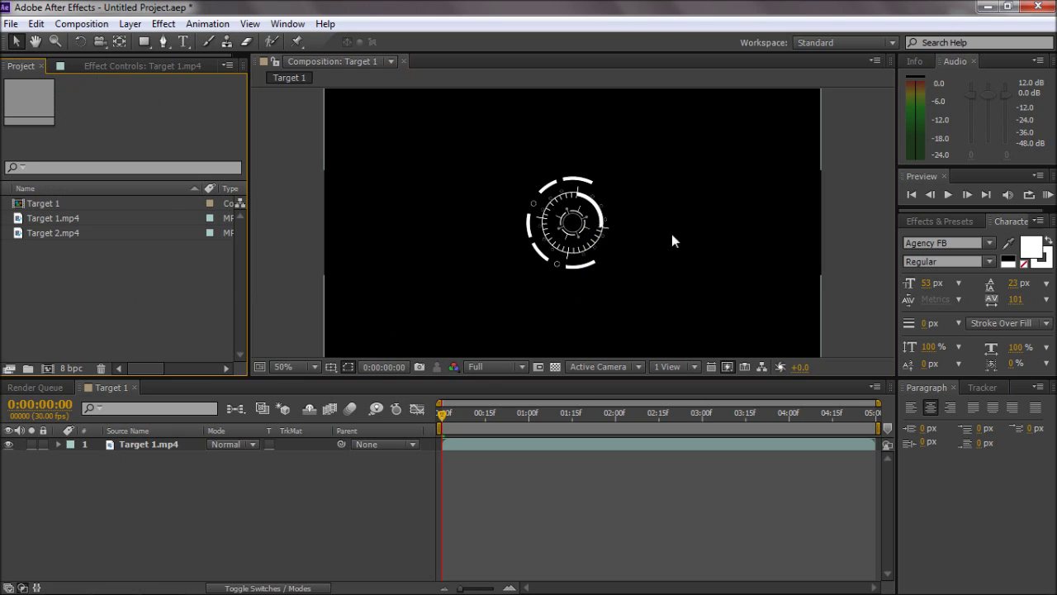
key(period)
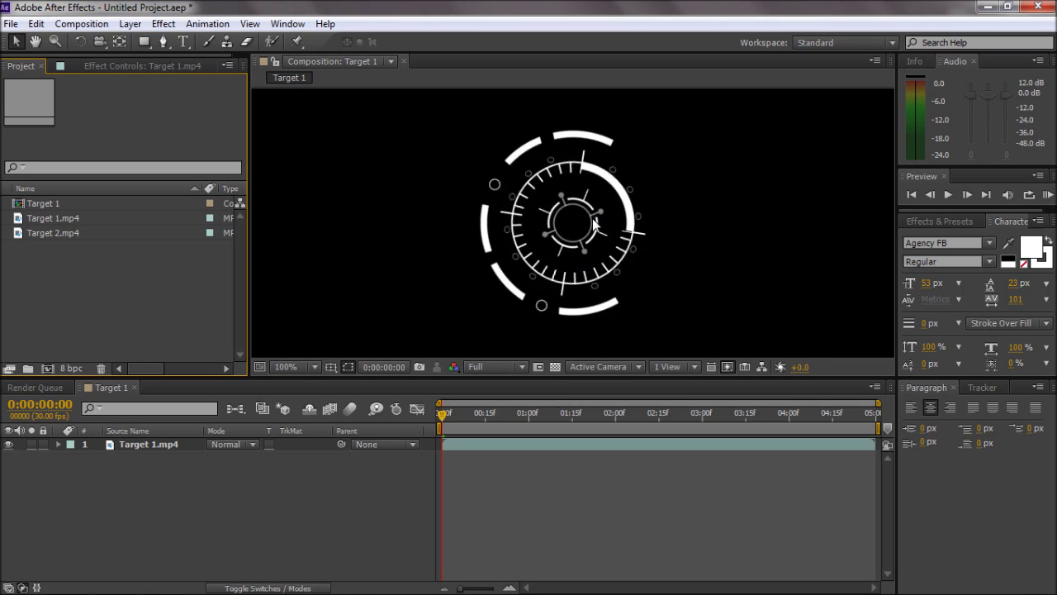
key(comma)
key(comma)
key(period)
key(period)
Add Target 2.mp4 as a layer above Target 1.mp4, viewed at 50%.
key(comma)
key(period)
drag(53, 233, 145, 441)
key(comma)
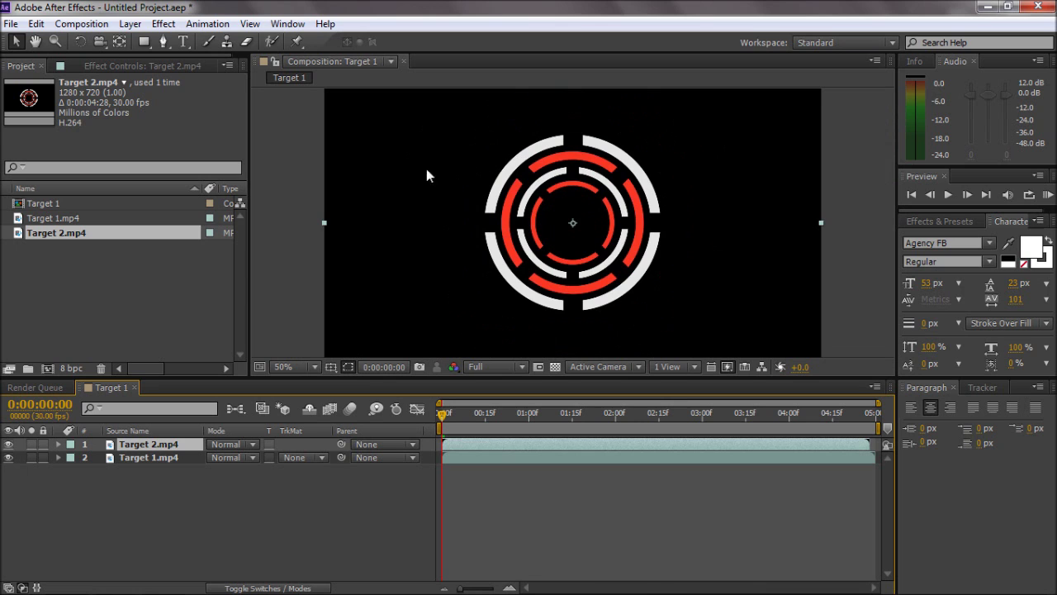
Hide the Target 1.mp4 and Target 2.mp4 layers.
click(184, 455)
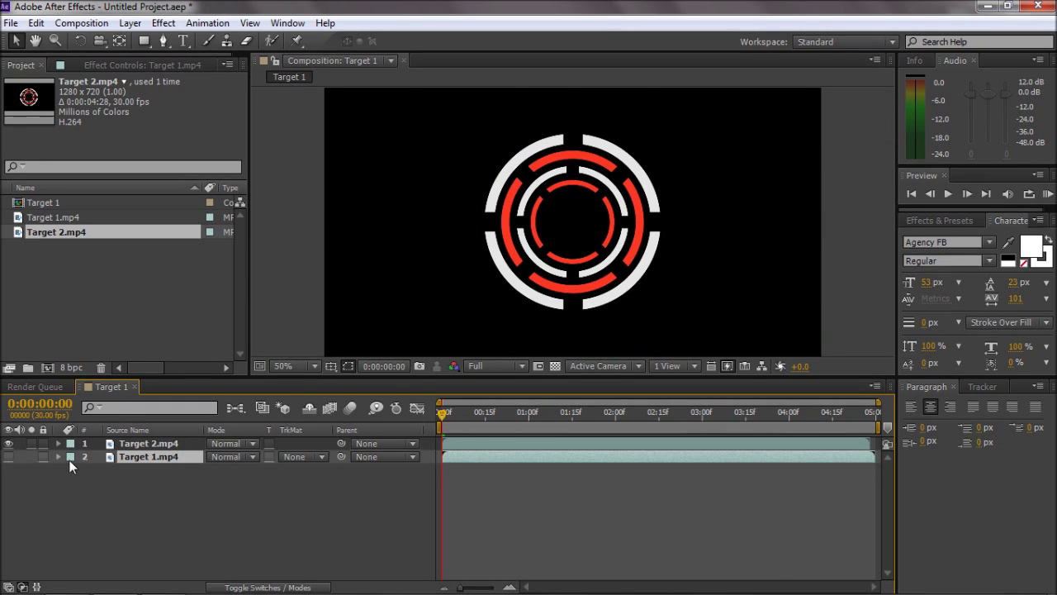
click(8, 457)
click(332, 376)
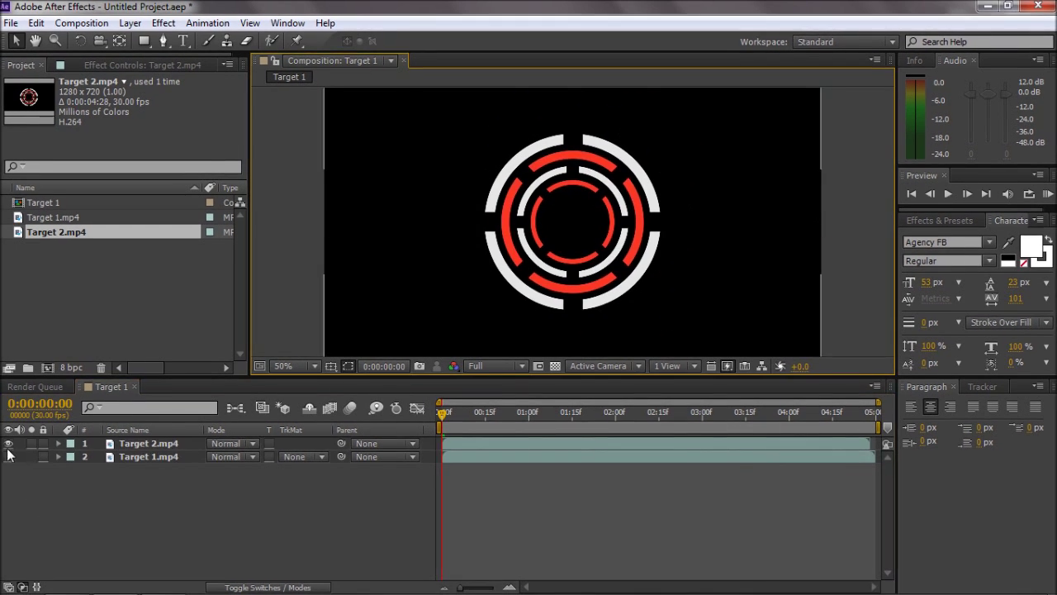
click(8, 444)
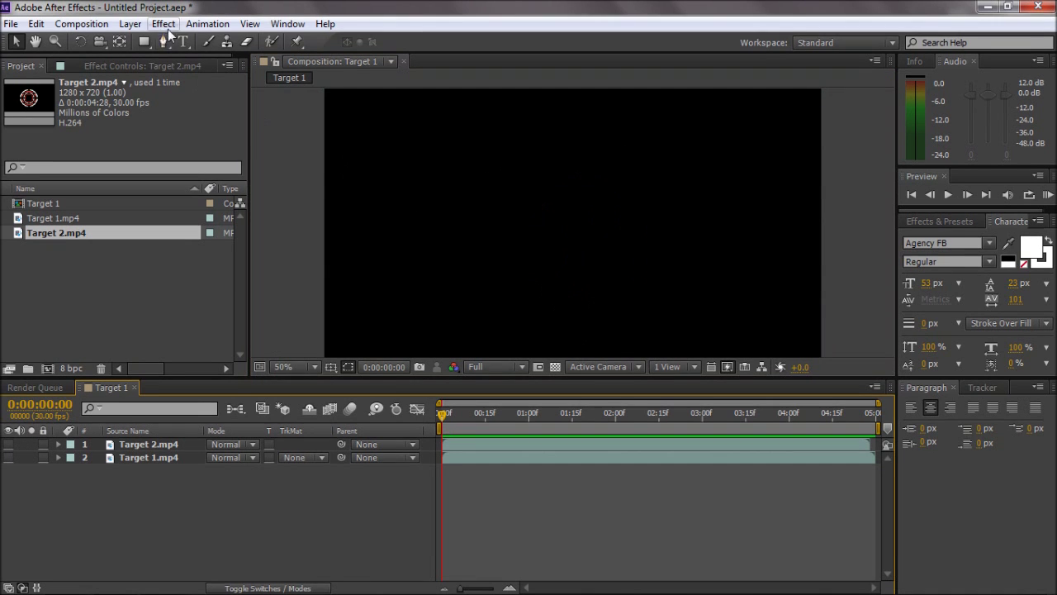
Create a 720×720 white solid layer via Layer > New > Solid.
click(129, 24)
mouse_move(205, 37)
click(460, 52)
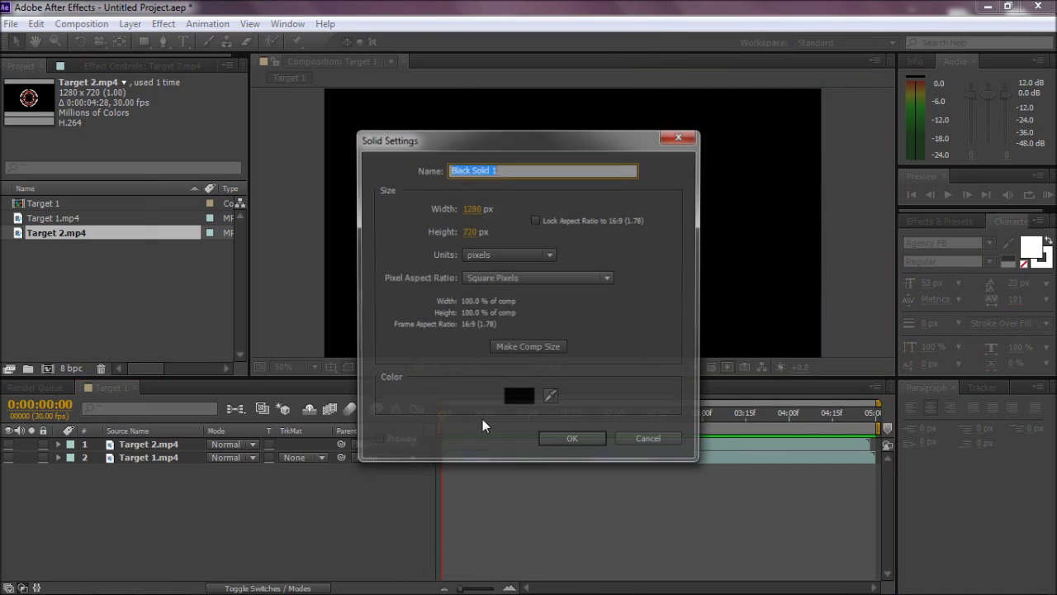
click(474, 209)
text(720)
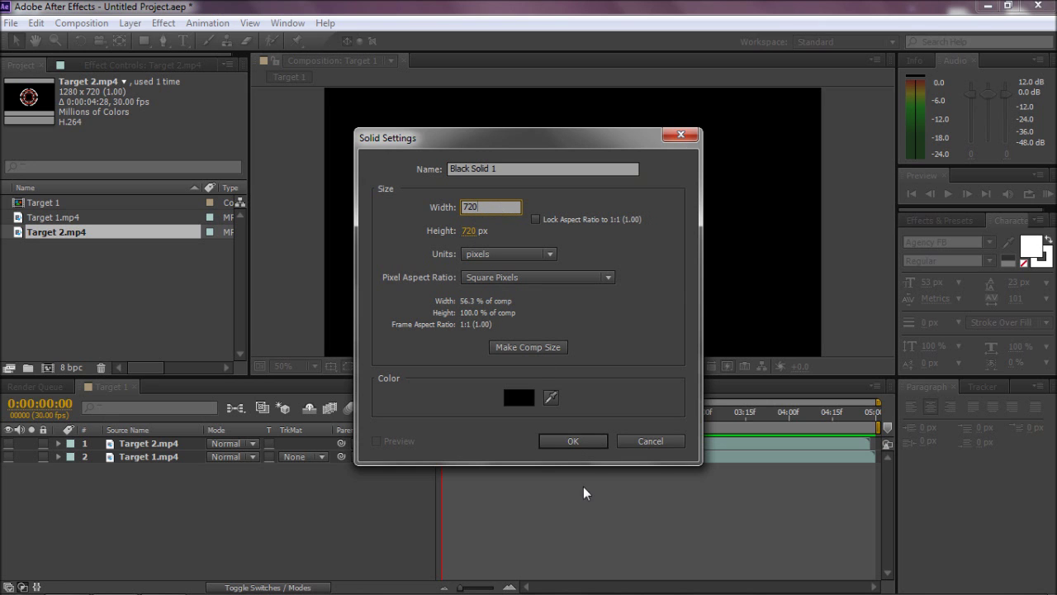
click(518, 397)
drag(123, 283, 25, 202)
click(359, 203)
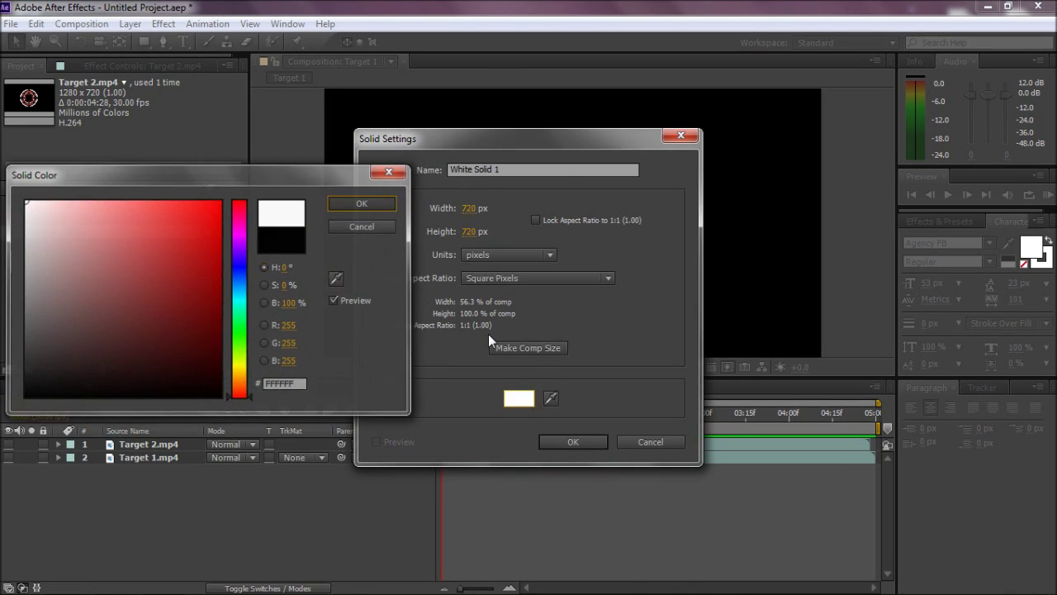
click(592, 445)
Fit a circular ellipse mask to White Solid 1 with the Ellipse tool.
key(comma)
key(comma)
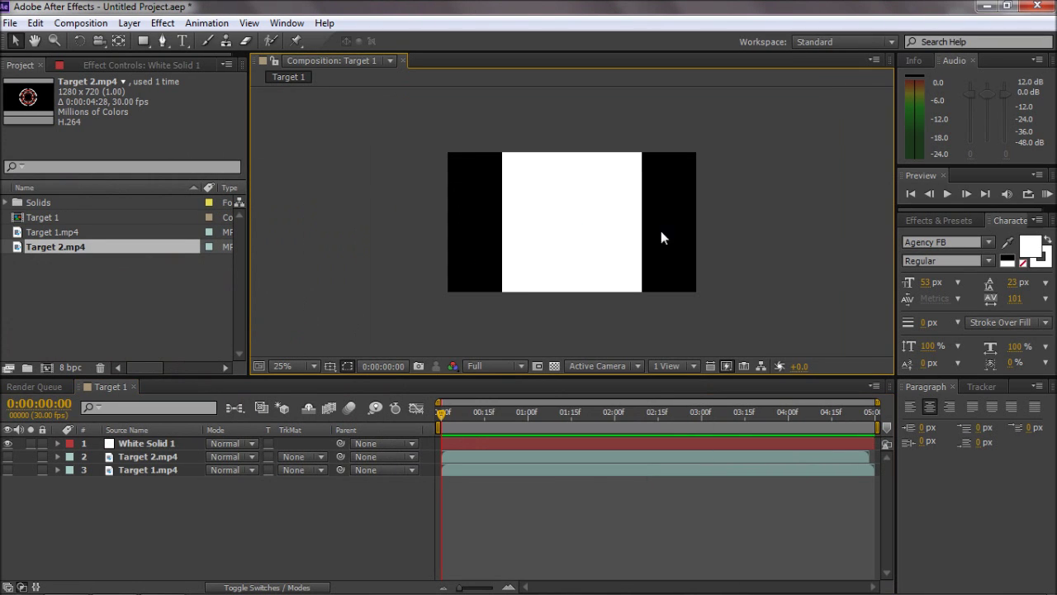
click(136, 443)
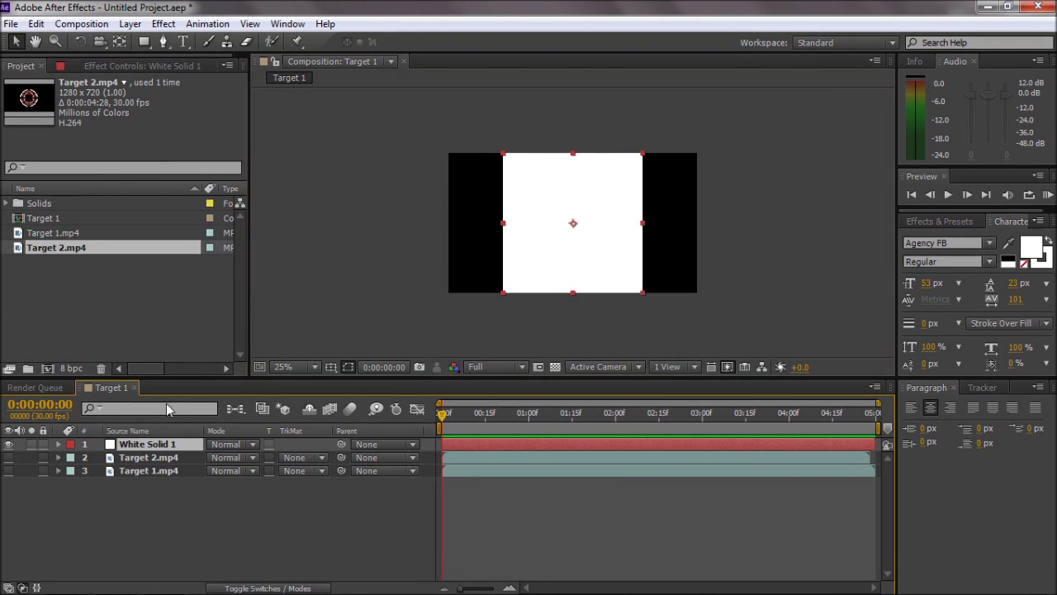
drag(150, 43, 198, 76)
double_click(144, 42)
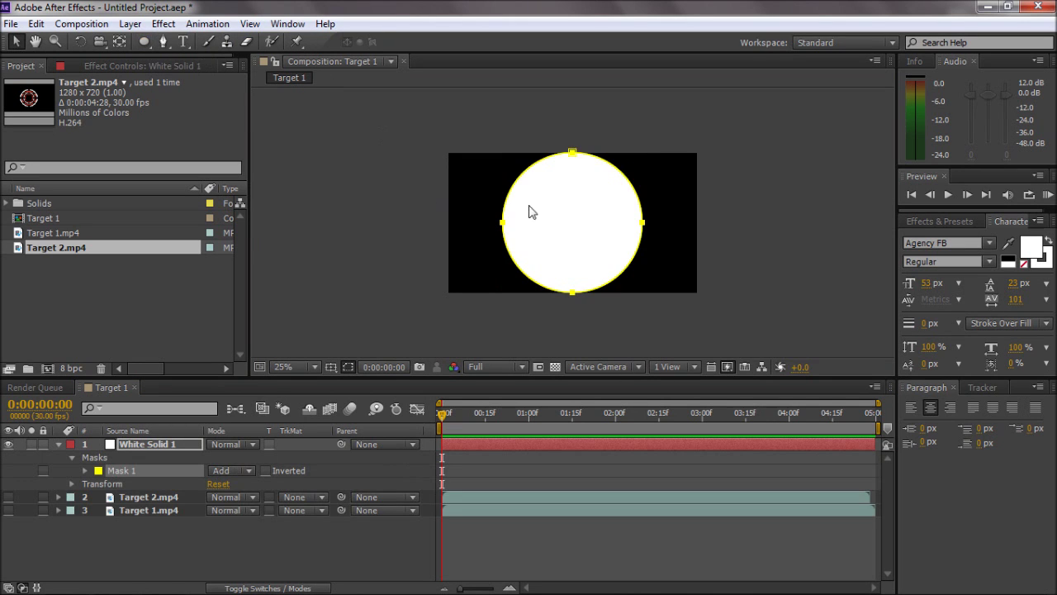
click(819, 245)
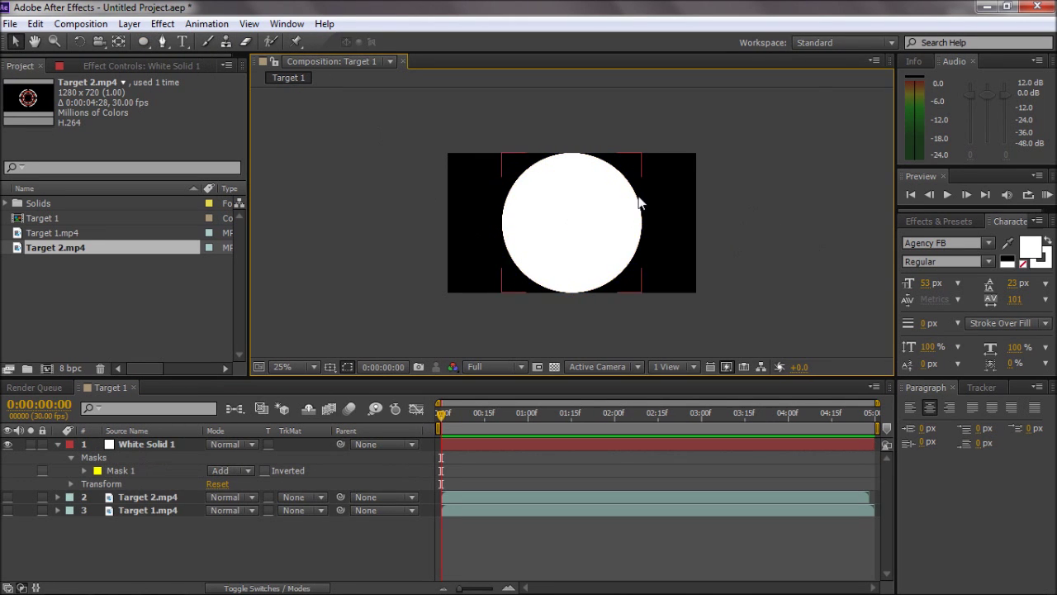
key(period)
Scale the white circle down to 74% and reveal its mask path.
click(134, 448)
key(s)
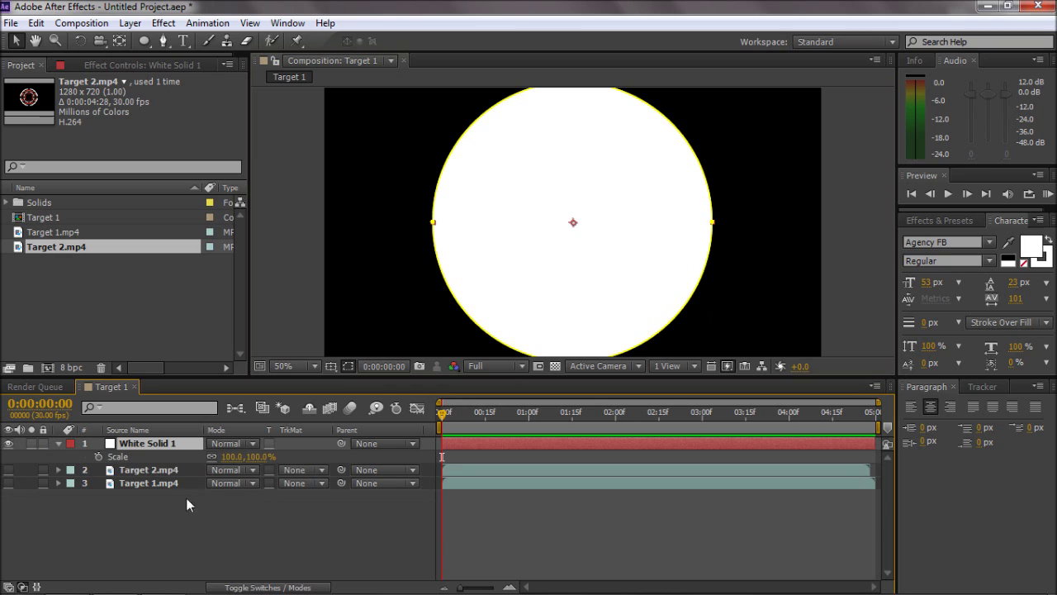
drag(256, 460, 239, 463)
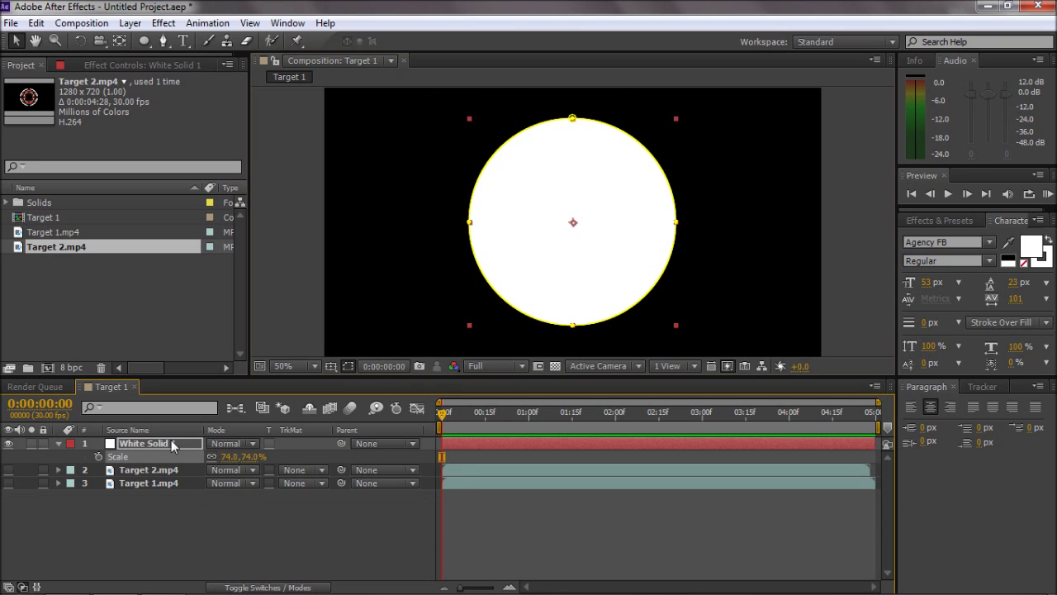
key(comma)
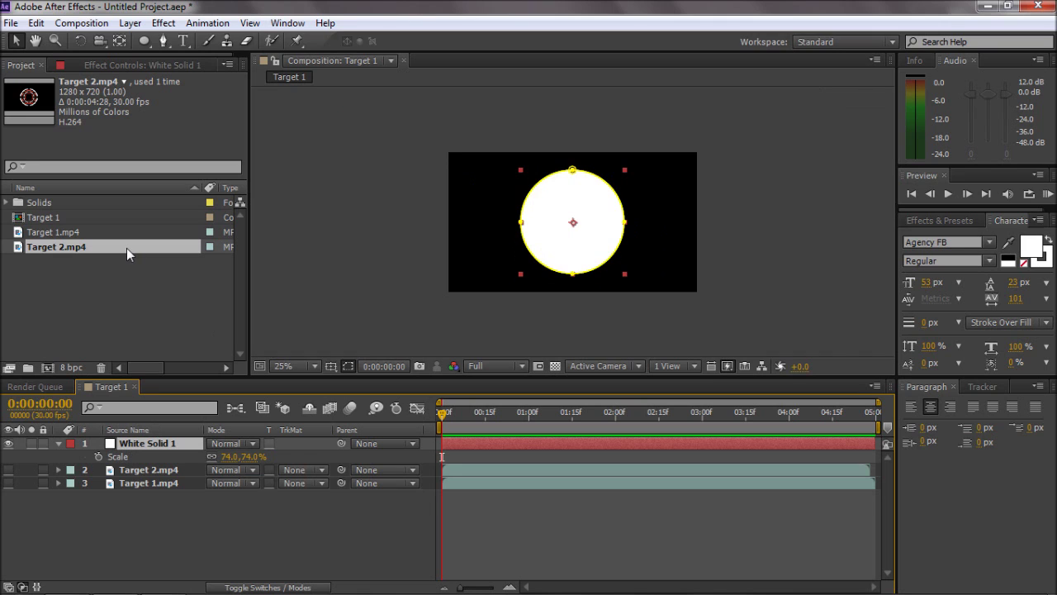
key(m)
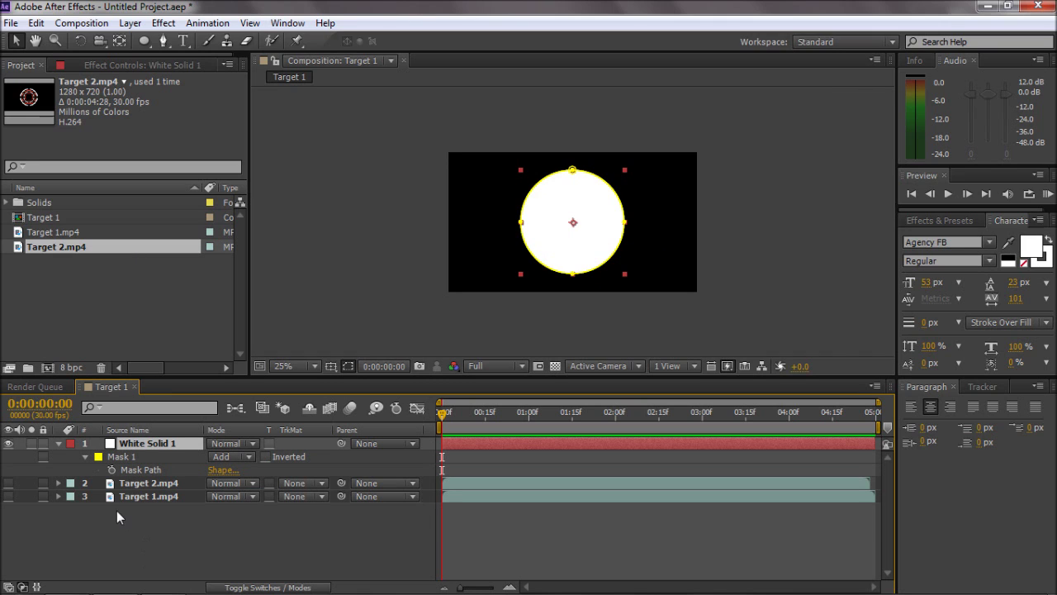
Duplicate Mask 1 and set the new Mask 2 to Subtract mode.
click(128, 456)
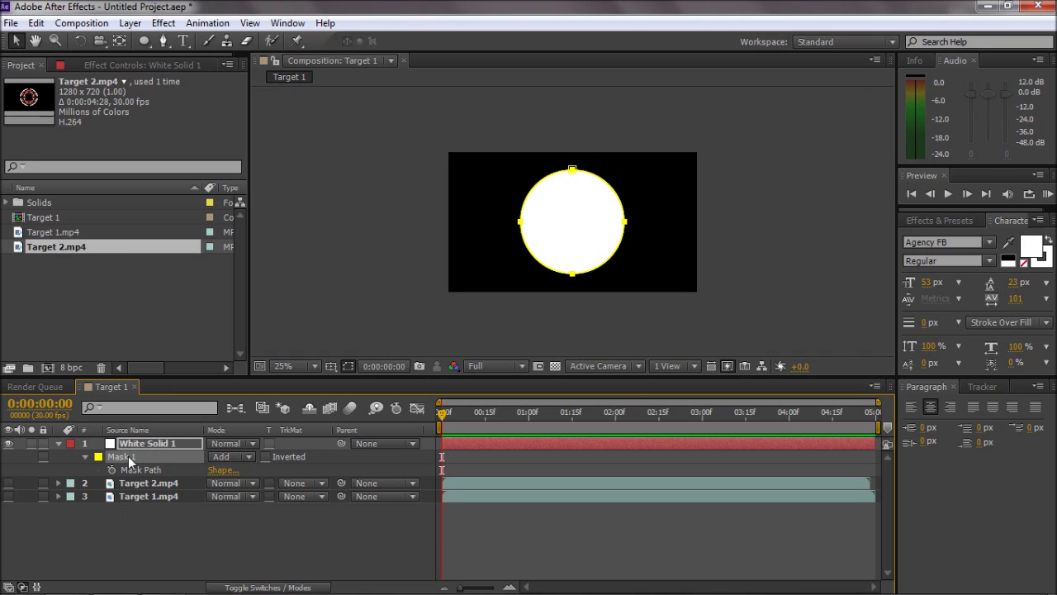
key(ctrl+d)
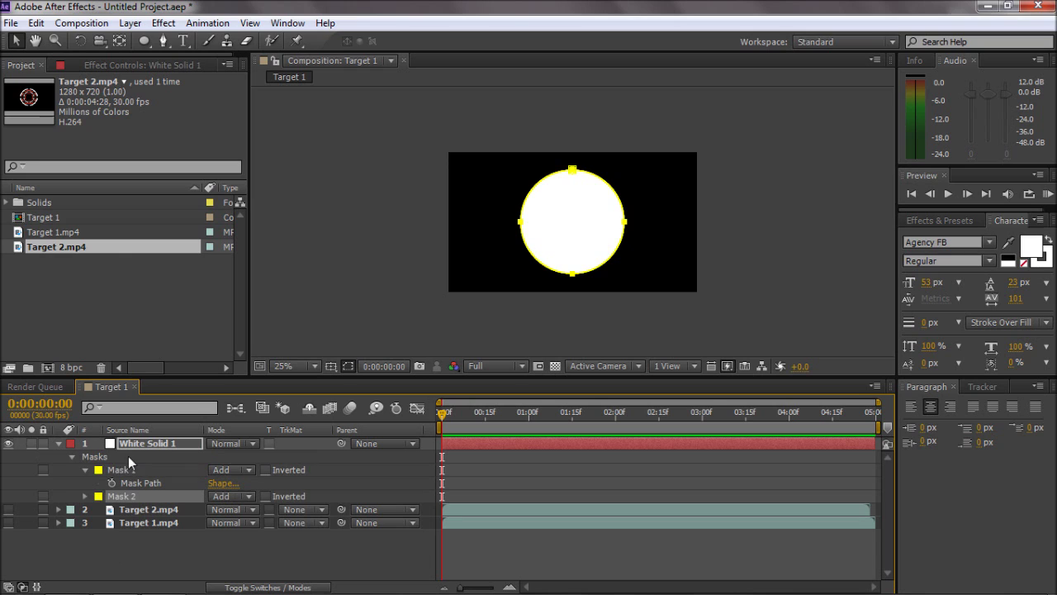
click(247, 495)
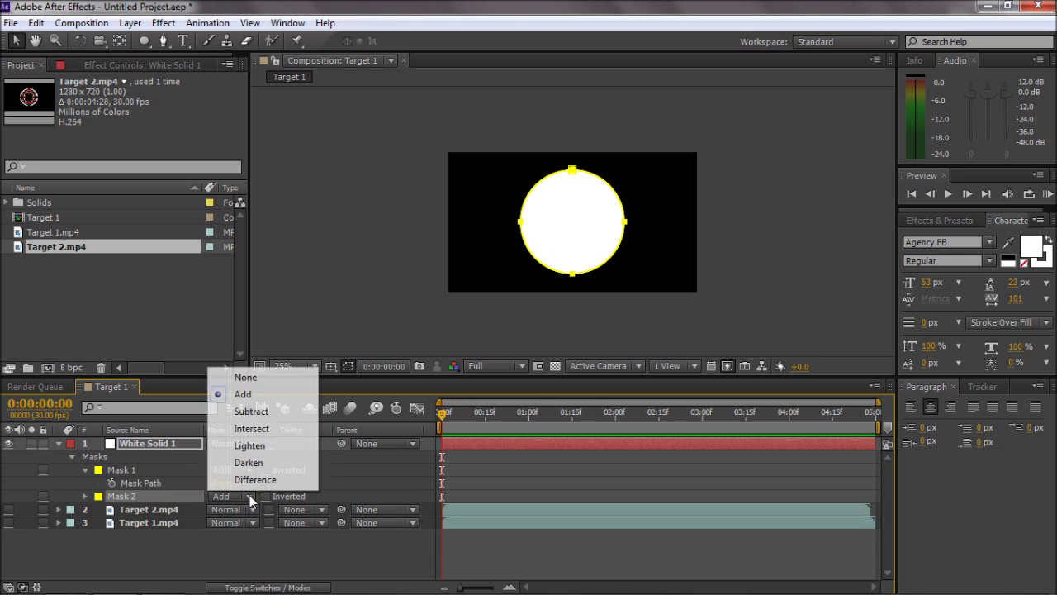
click(263, 412)
Set Mask 2's Mask Expansion to -35 pixels to form the ring.
click(86, 496)
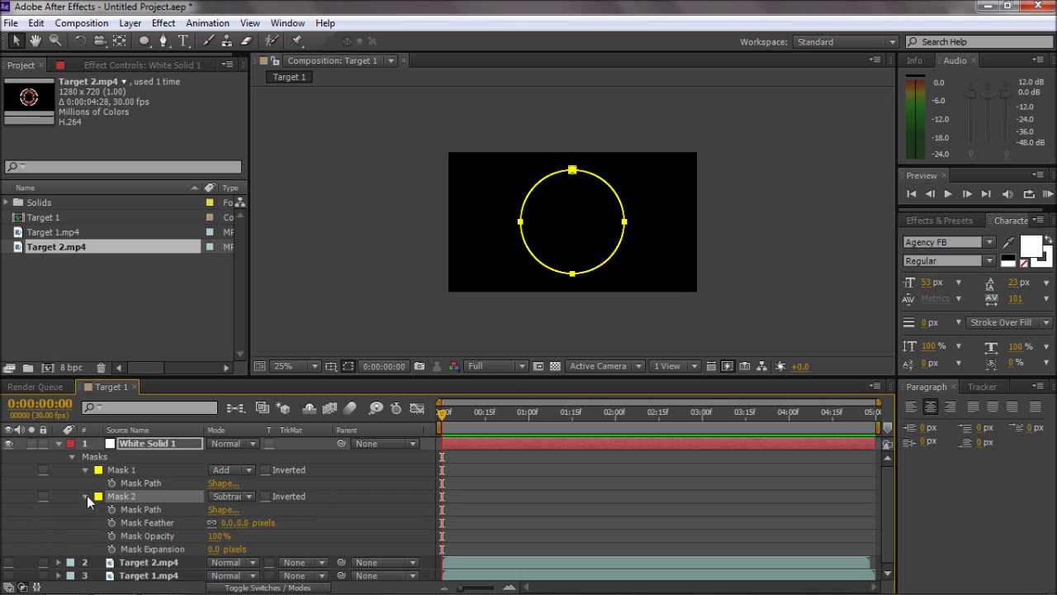
mouse_move(214, 548)
mouse_down()
mouse_move(199, 552)
mouse_move(220, 552)
mouse_up()
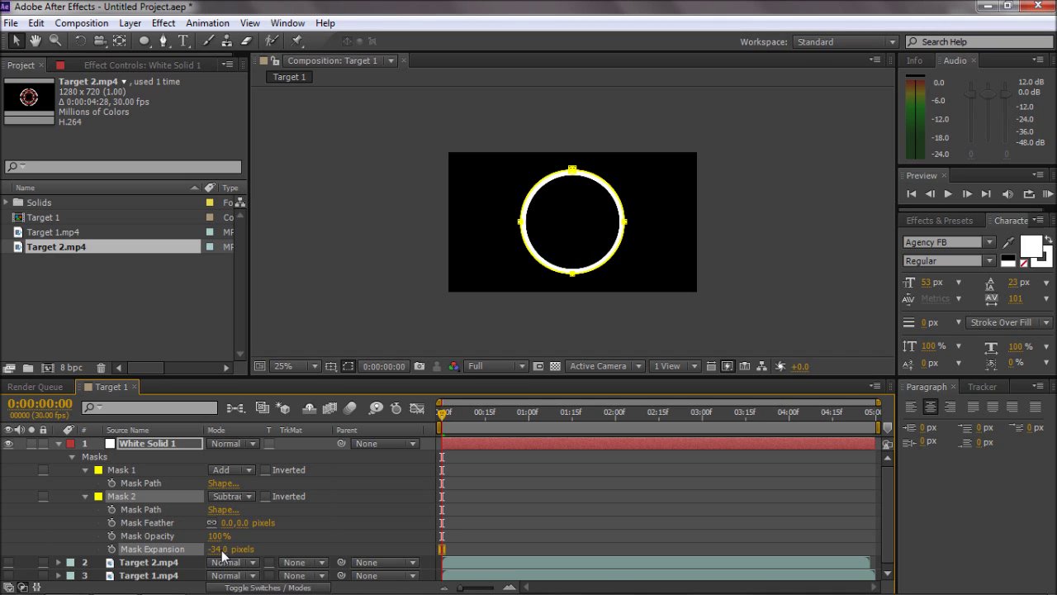
click(221, 550)
text(-35)
key(Return)
click(757, 240)
scroll(725, 244, up, 1)
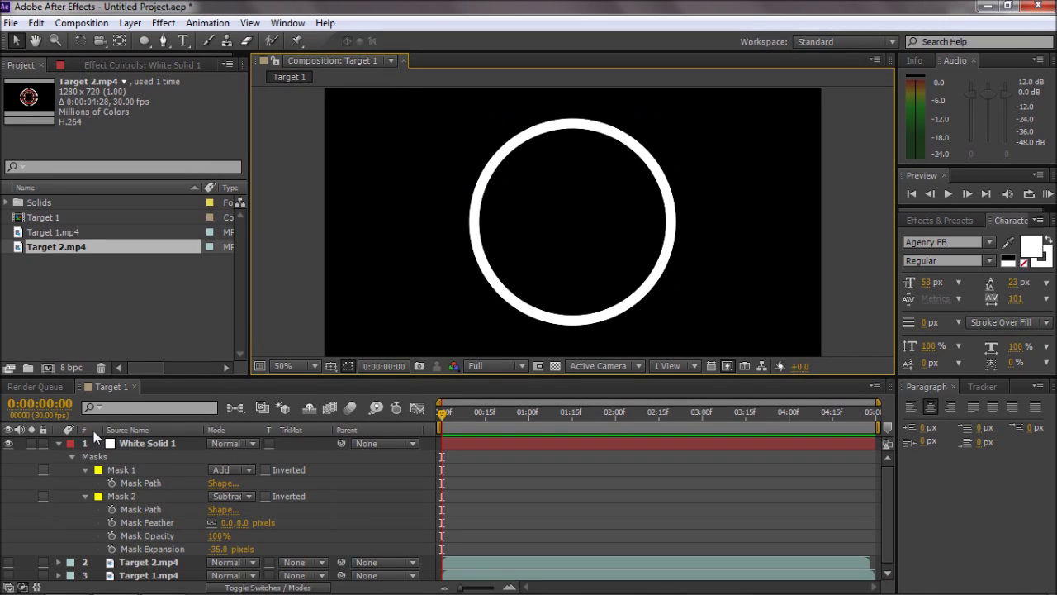
Draw a thin vertical rectangle mask across the ring as Mask 3, set to Subtract.
click(59, 444)
click(147, 443)
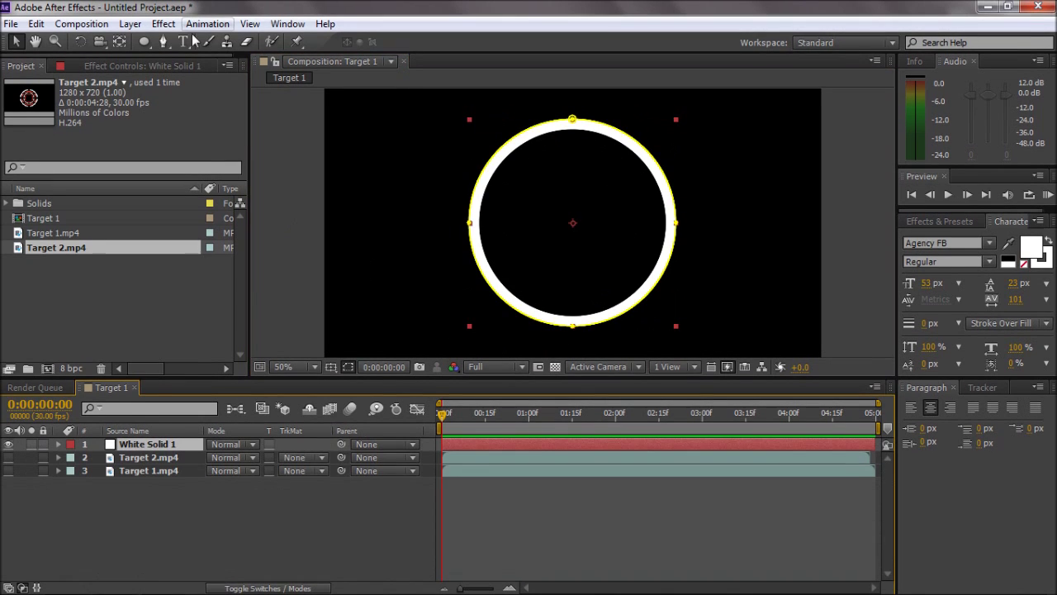
drag(142, 43, 190, 43)
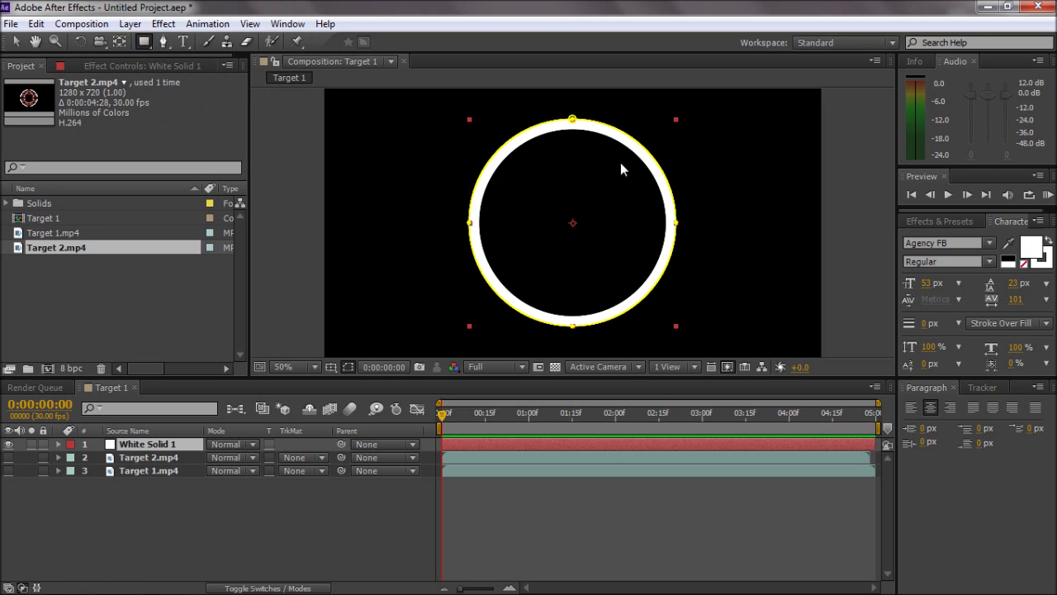
drag(566, 105, 578, 341)
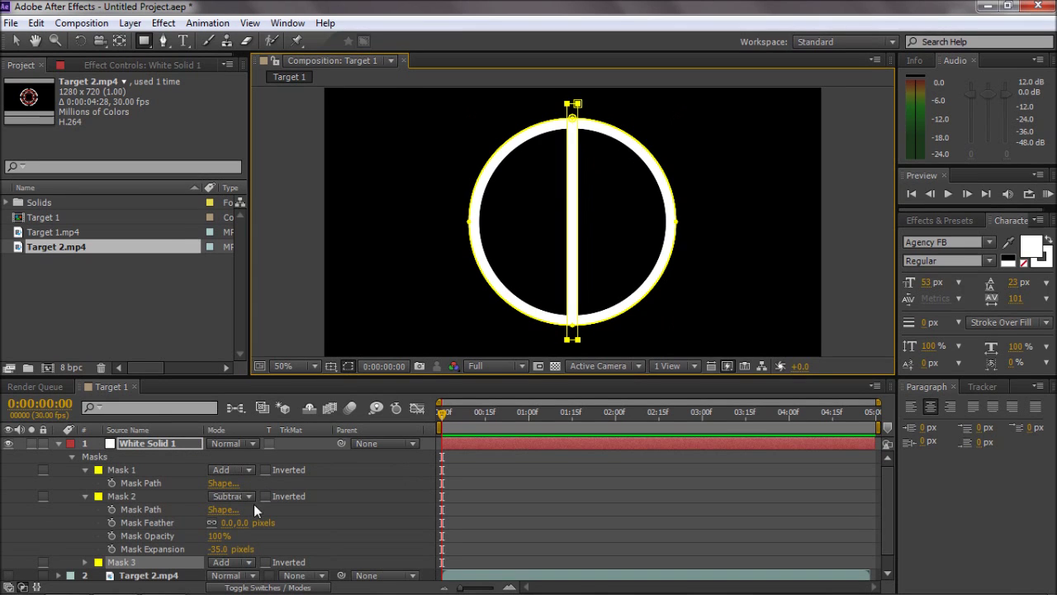
click(249, 562)
click(248, 479)
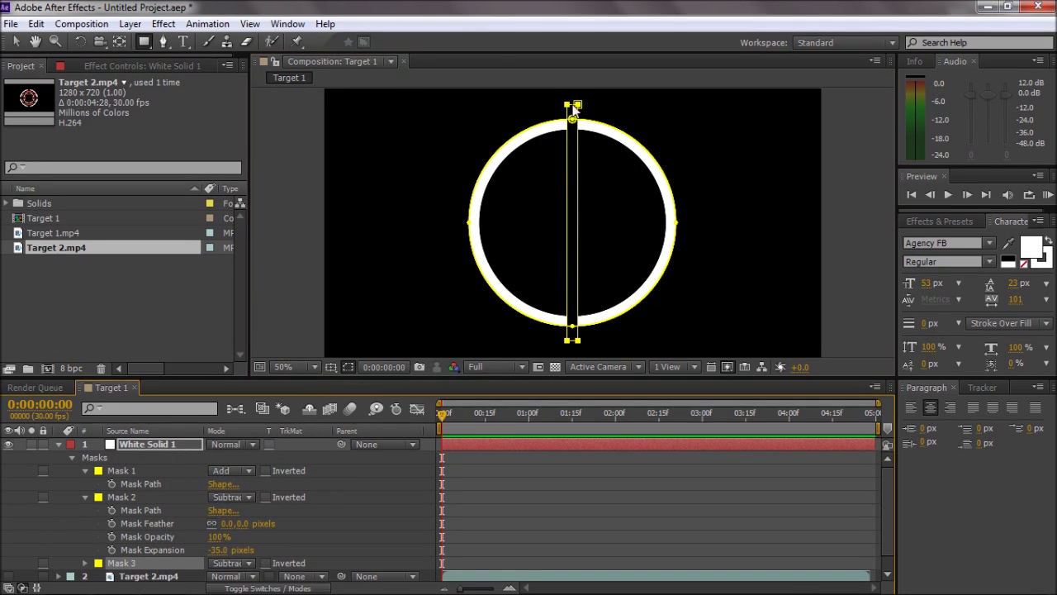
Draw a horizontal rectangle mask across the ring as Mask 4, set to Subtract.
drag(453, 214, 692, 230)
click(232, 574)
click(251, 490)
click(14, 40)
click(856, 248)
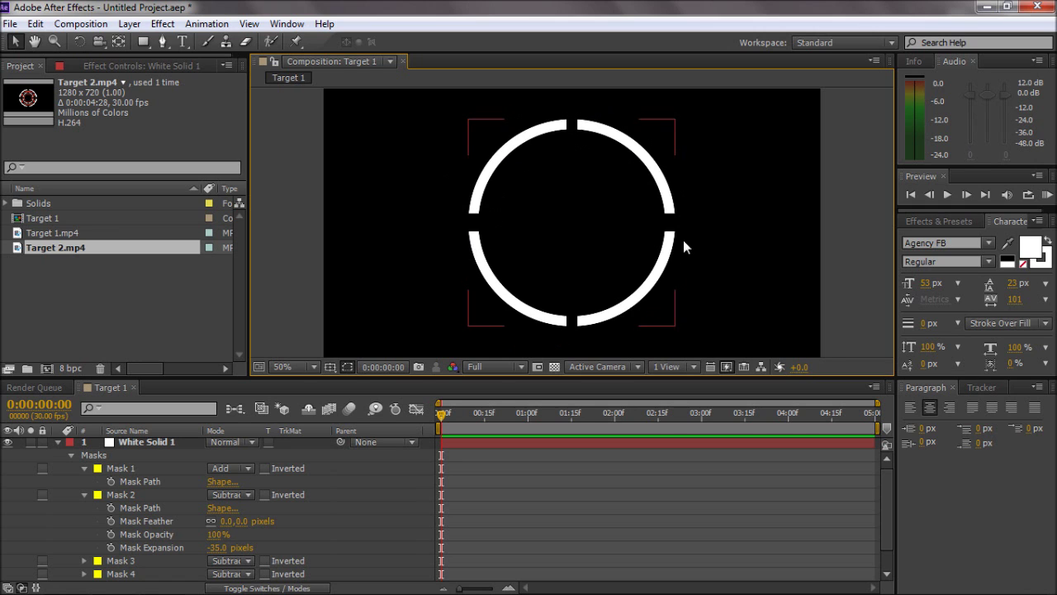
Duplicate the White Solid 1 ring layer and set the copy's Scale to 50%.
click(58, 442)
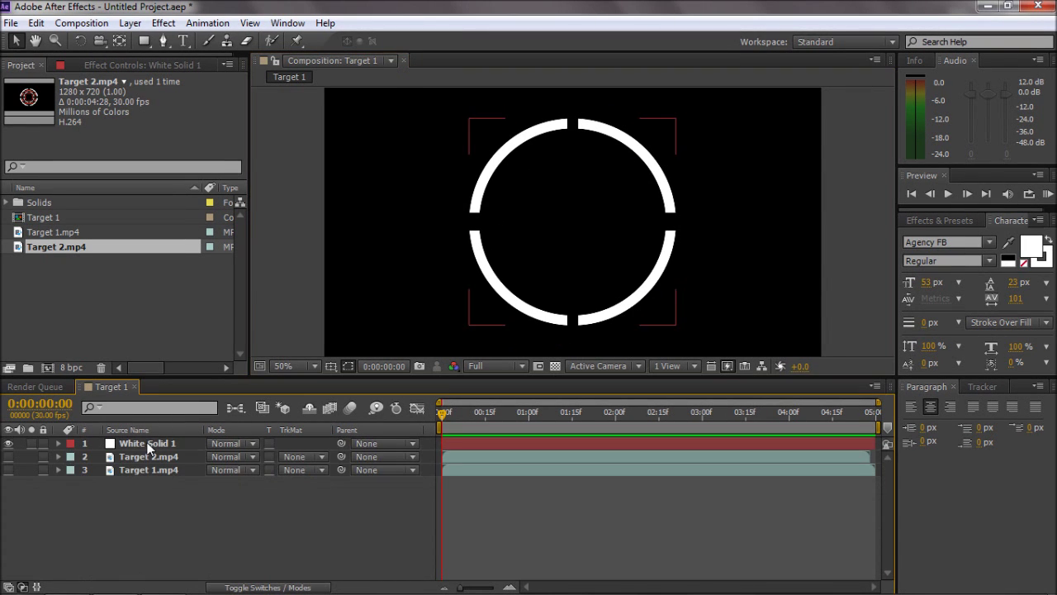
click(149, 443)
key(ctrl+d)
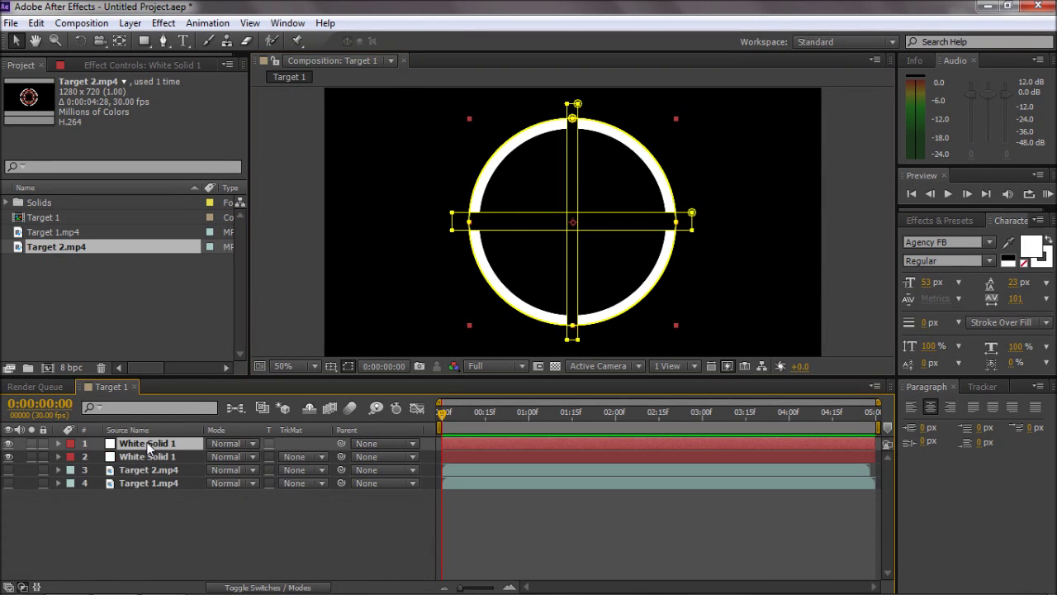
key(s)
click(241, 456)
text(50)
key(Return)
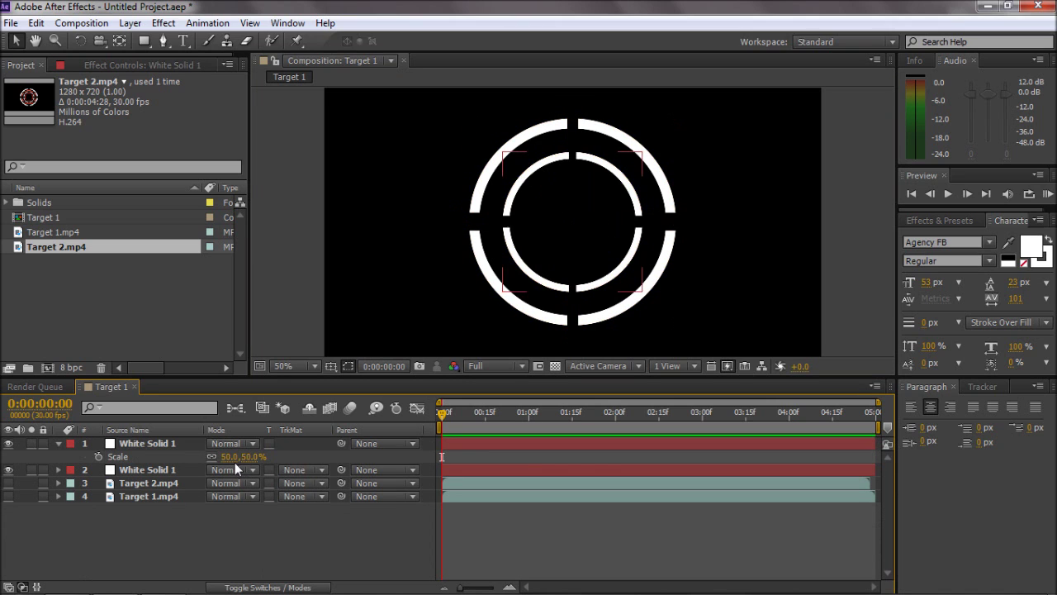
click(183, 444)
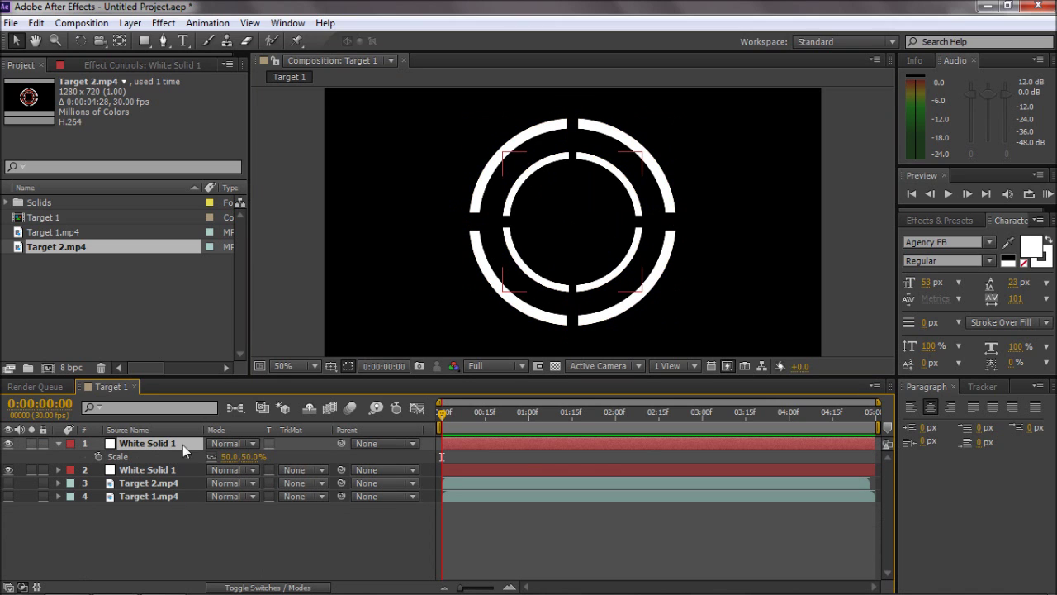
click(790, 284)
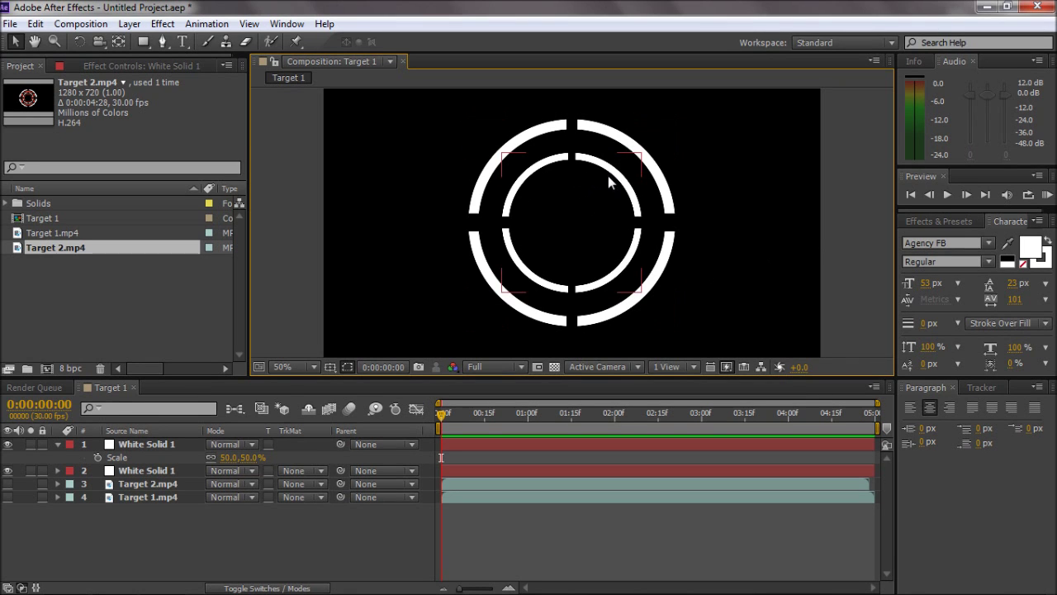
key(slash)
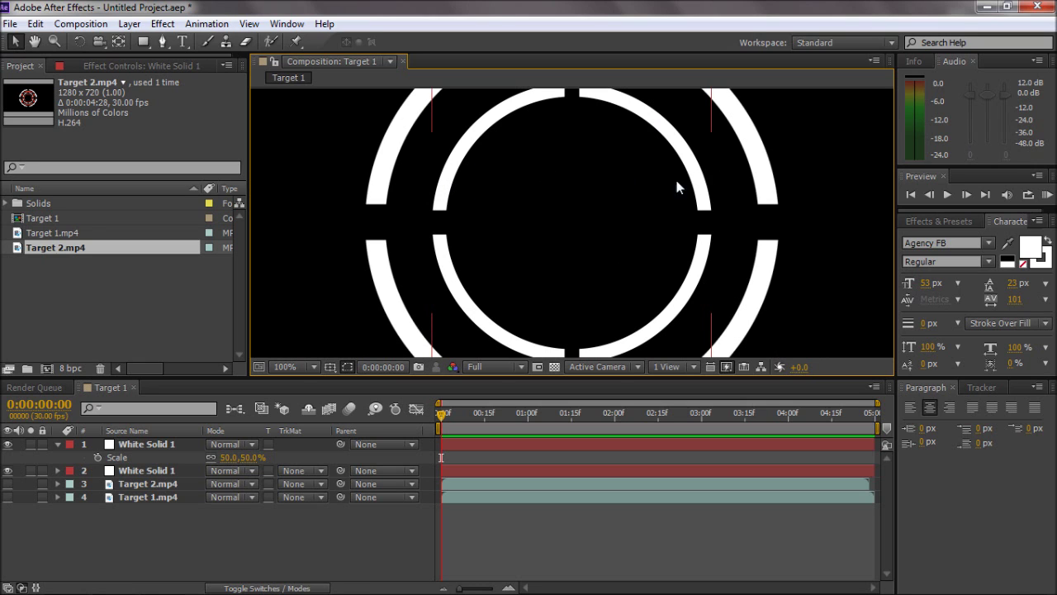
click(141, 443)
key(s)
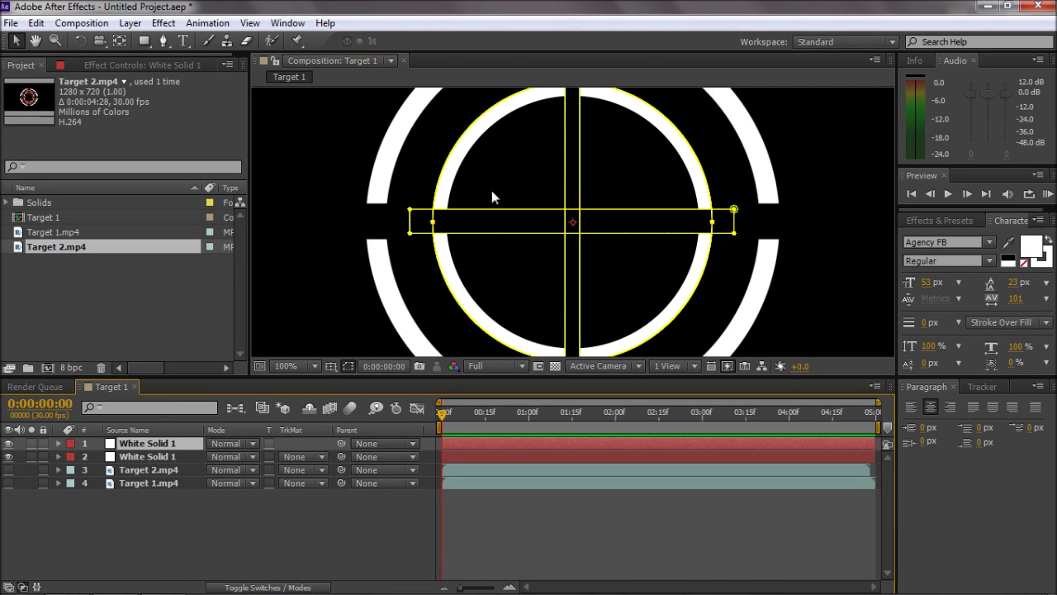
key(m)
key(m)
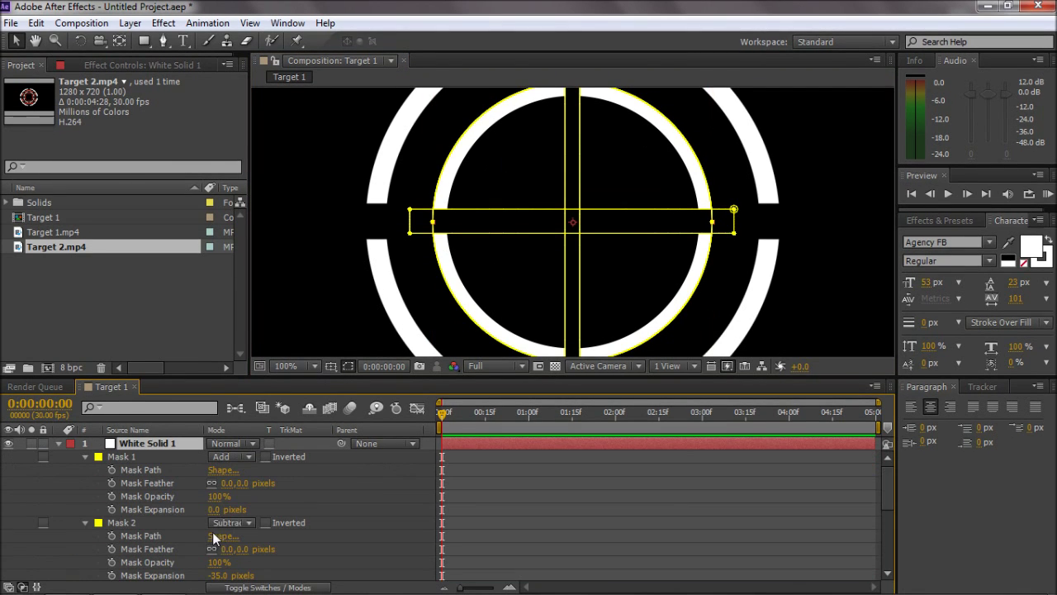
scroll(105, 532, down, 1)
drag(219, 537, 202, 540)
key(ctrl+z)
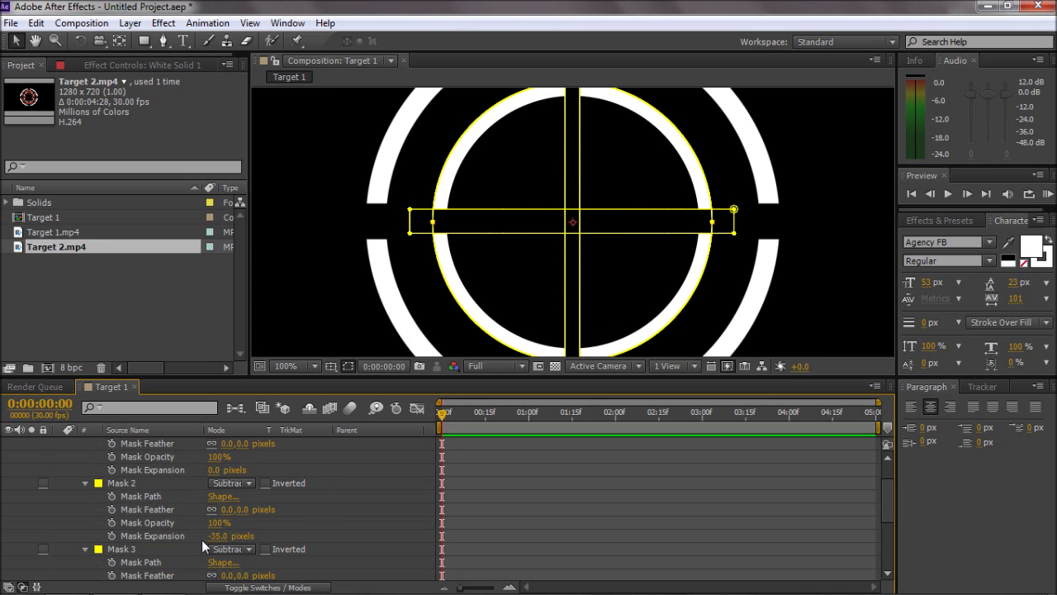
key(comma)
click(594, 238)
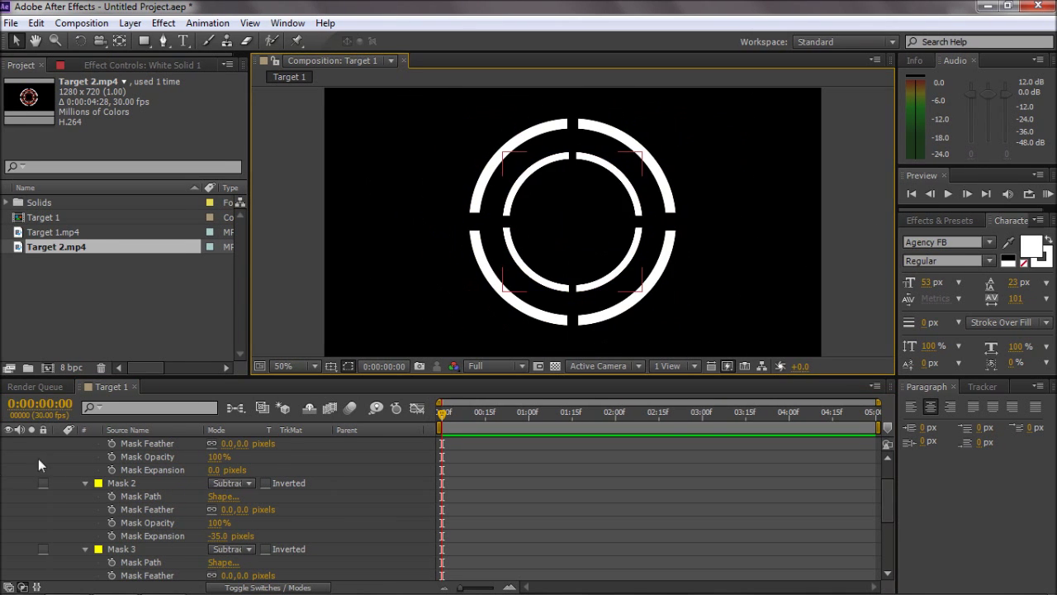
scroll(50, 456, up, 1)
Duplicate the outer ring layer and set the copy's Scale to 64%.
click(58, 444)
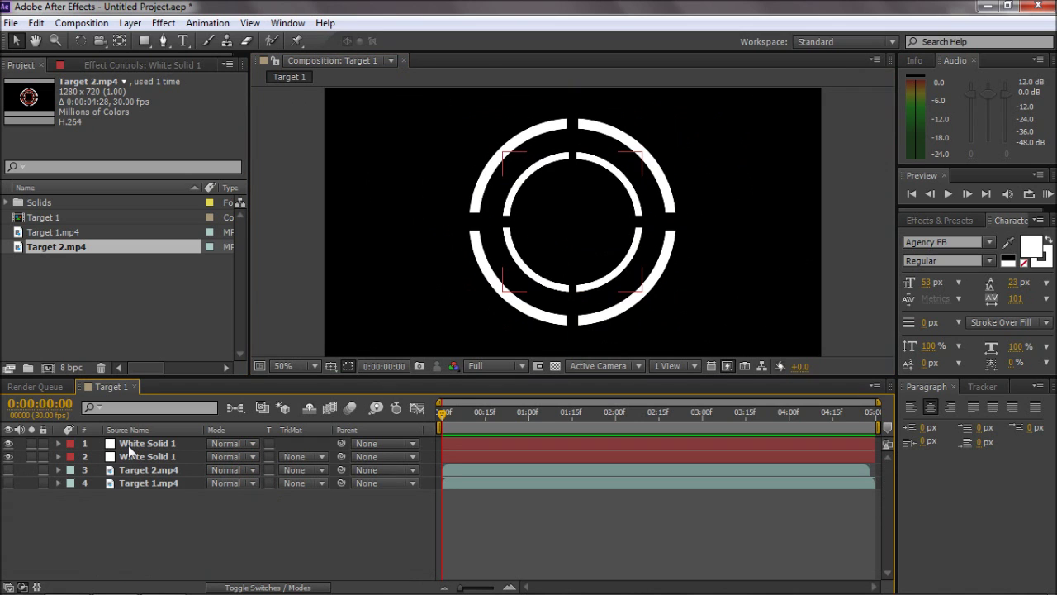
click(141, 444)
click(141, 455)
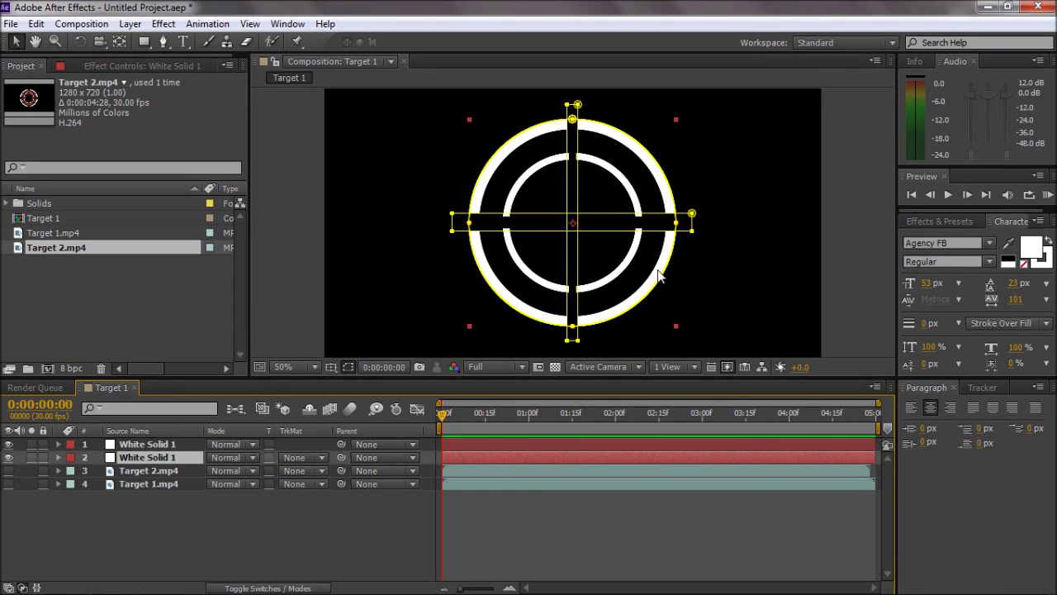
key(ctrl+d)
key(s)
click(226, 468)
text(64)
key(Return)
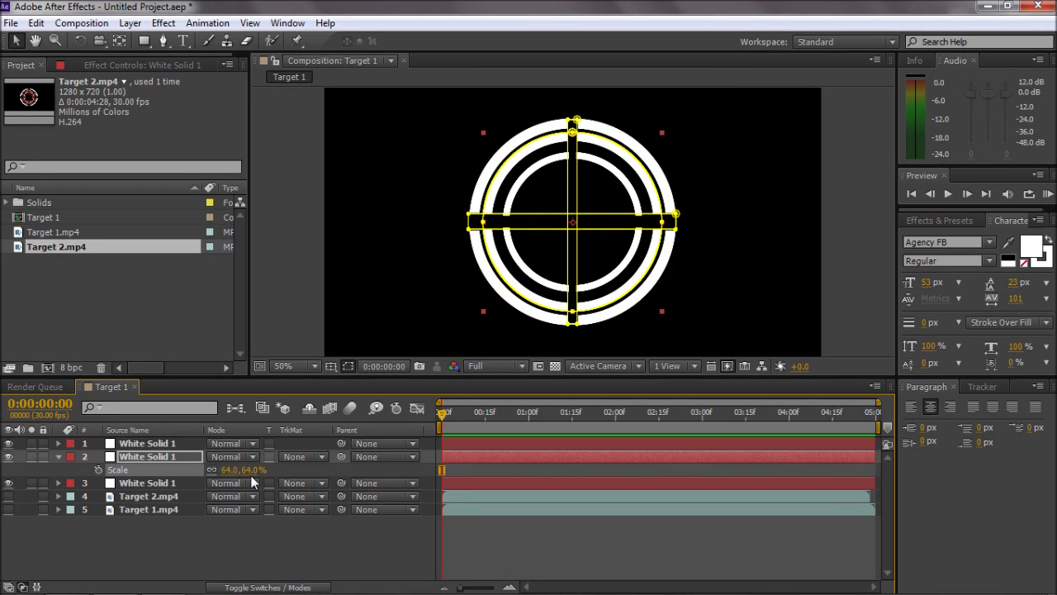
click(256, 472)
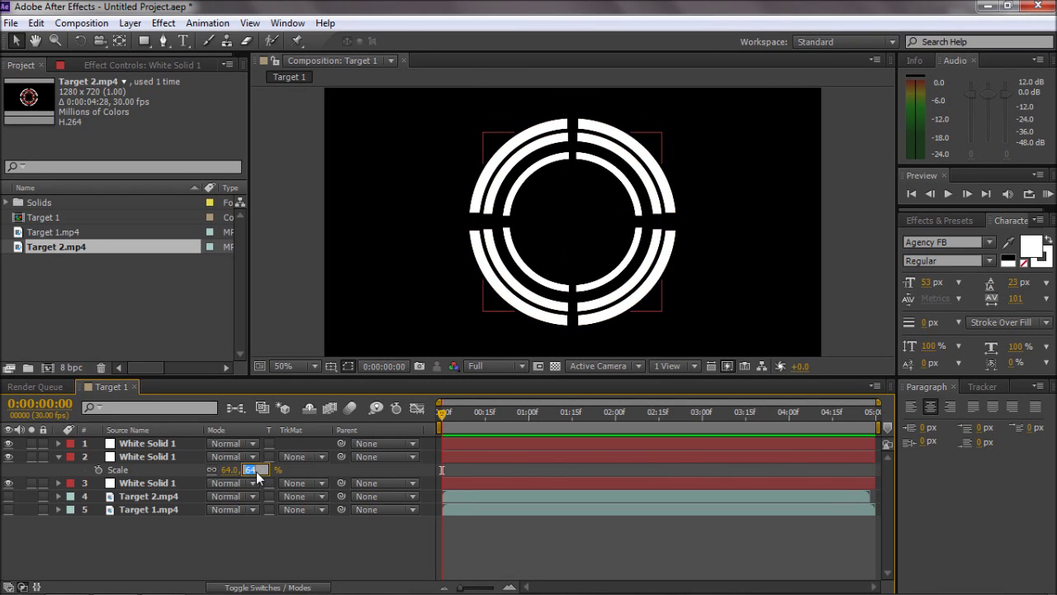
Adjust the new ring's Scale from 64% through 62% to 61%.
text(52)
key(BackSpace)
key(BackSpace)
text(62)
key(Return)
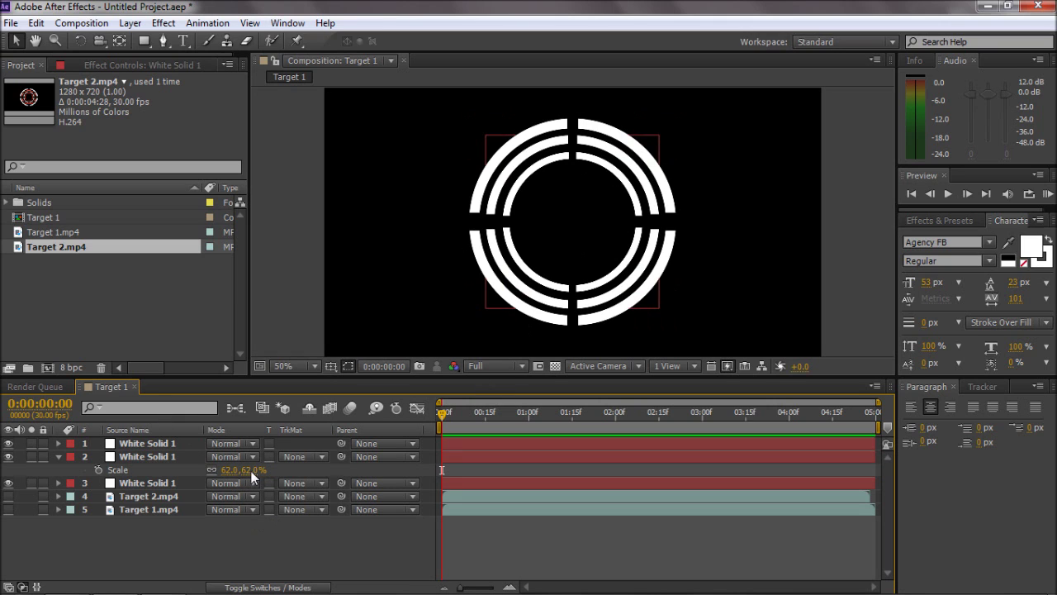
text(61)
key(Return)
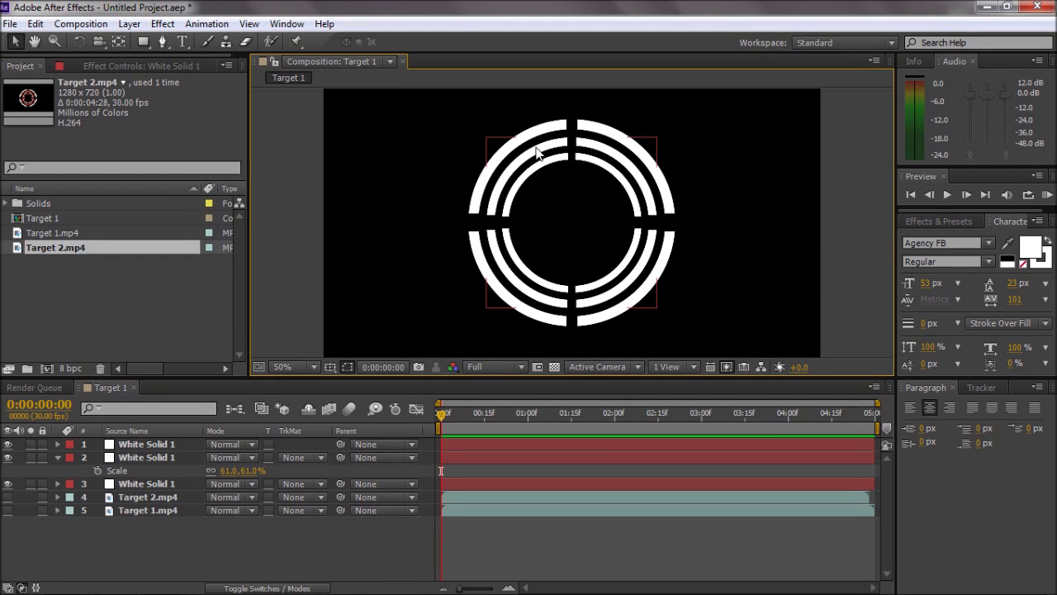
Change the 61% ring's solid colour to red (FF0000) in Solid Settings.
click(139, 457)
click(130, 23)
click(201, 51)
click(399, 376)
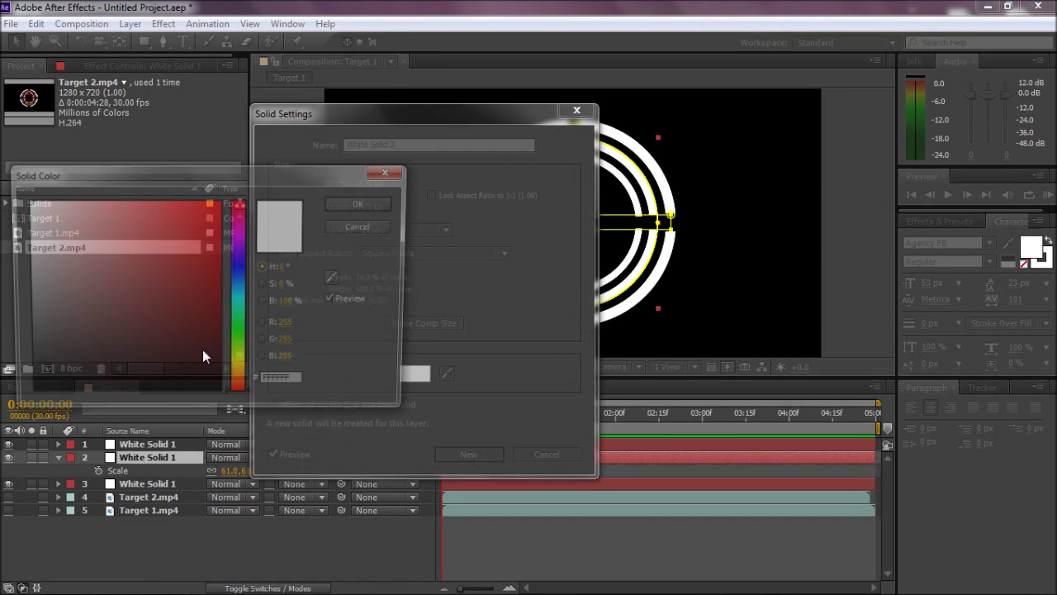
drag(166, 344, 222, 199)
click(361, 202)
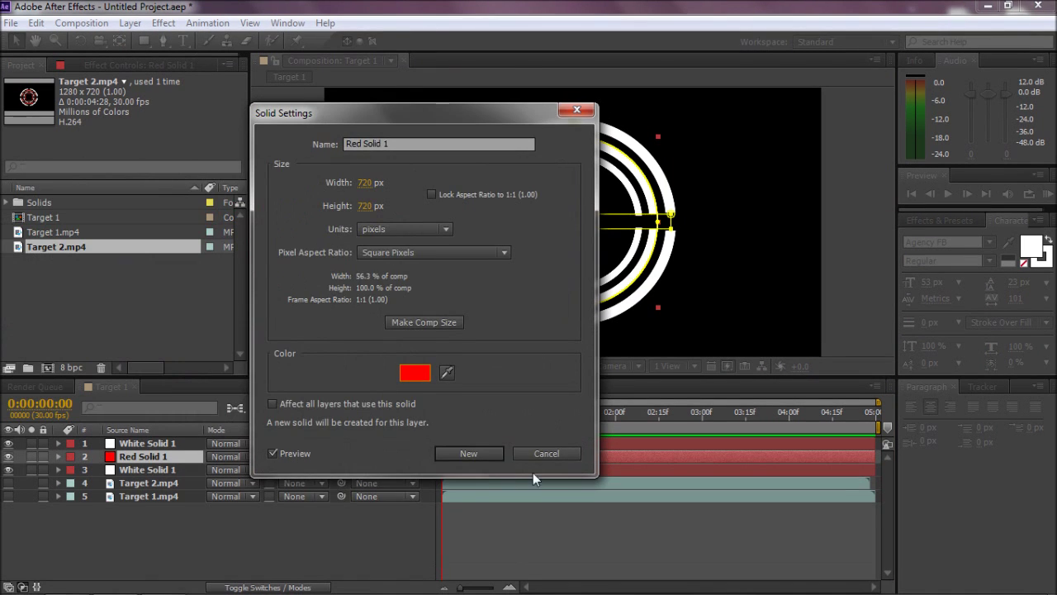
click(469, 454)
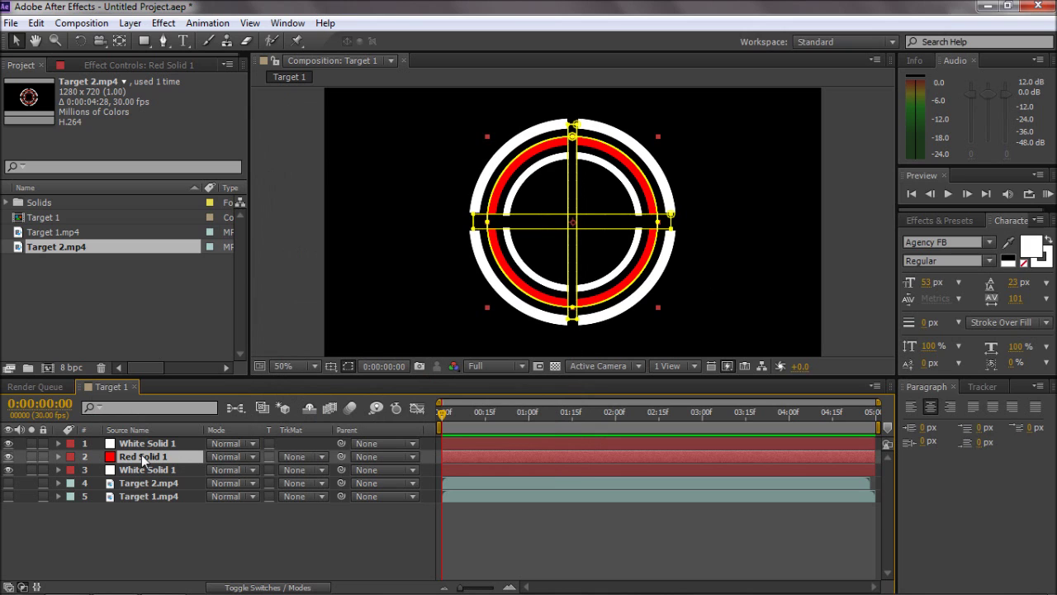
Duplicate the red ring layer and shrink the copy to 40% scale.
key(ctrl+d)
key(s)
drag(248, 469, 240, 474)
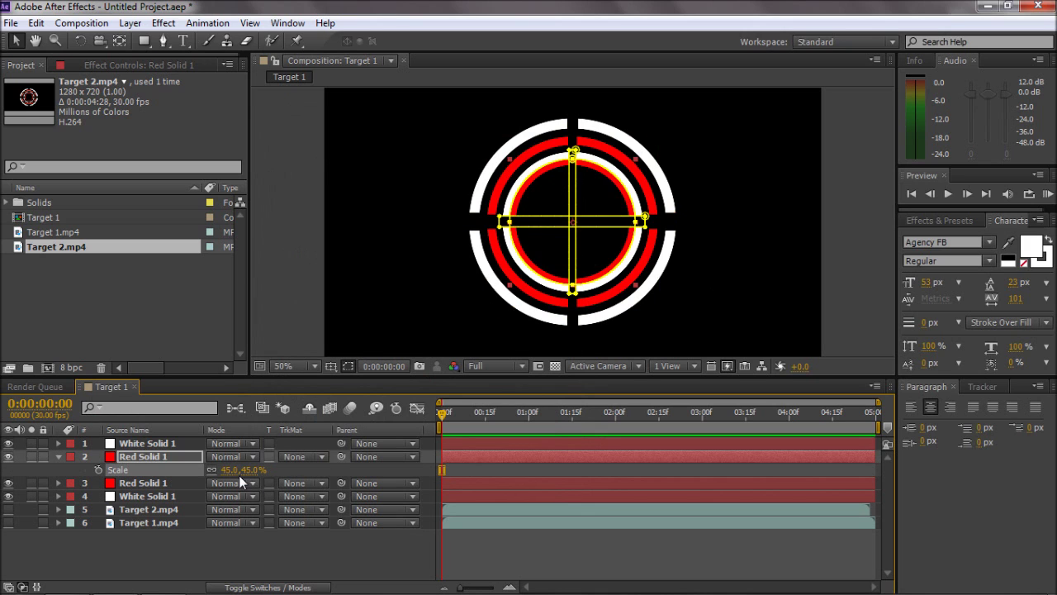
click(814, 223)
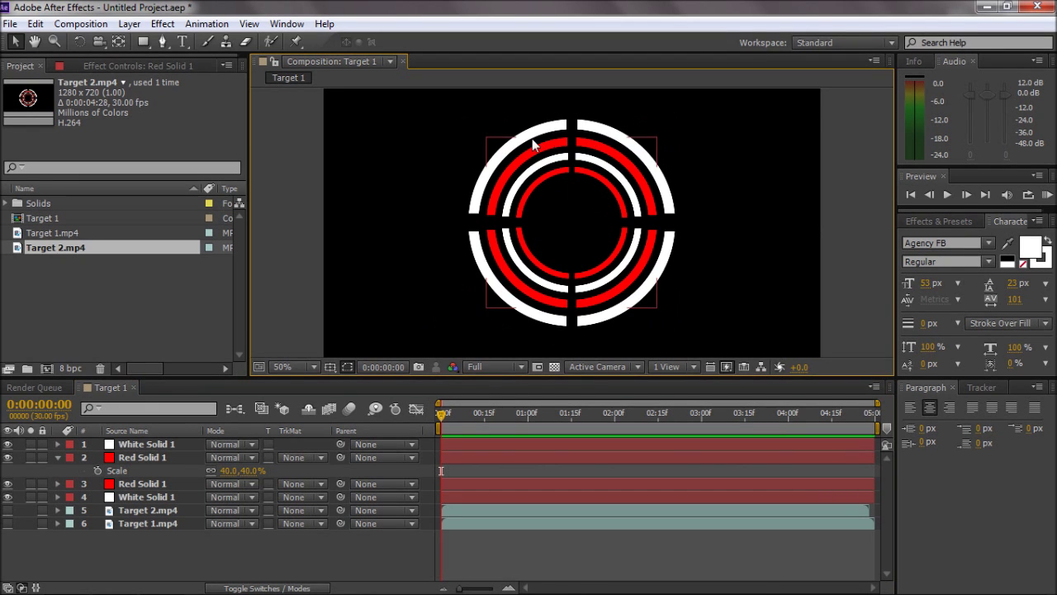
click(570, 155)
click(575, 214)
click(58, 456)
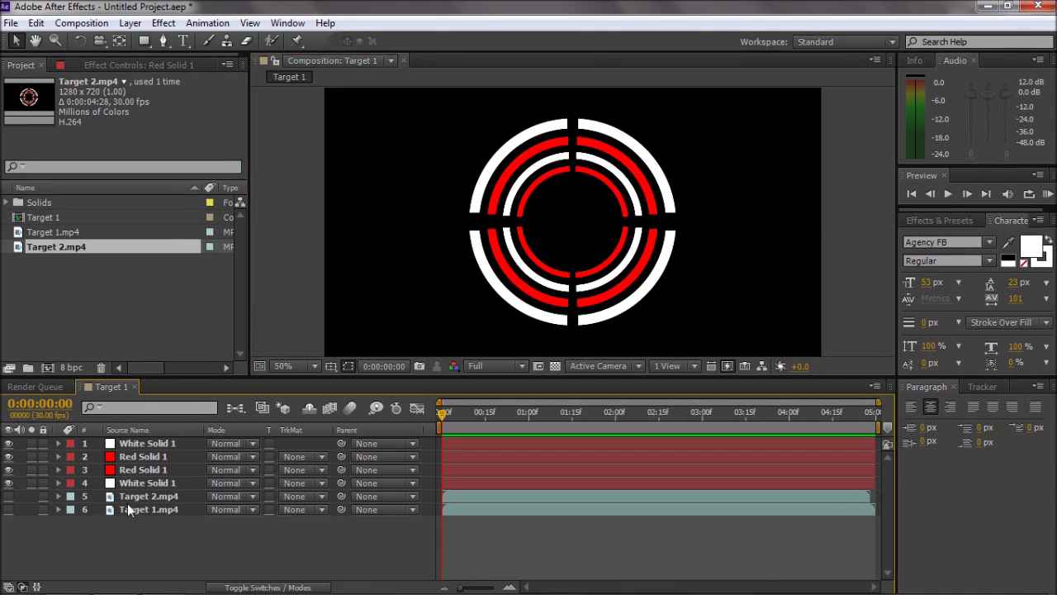
click(131, 498)
Reveal the Rotation property (0x+0.0°) on the outer white, both red, and inner white ring layers.
click(137, 484)
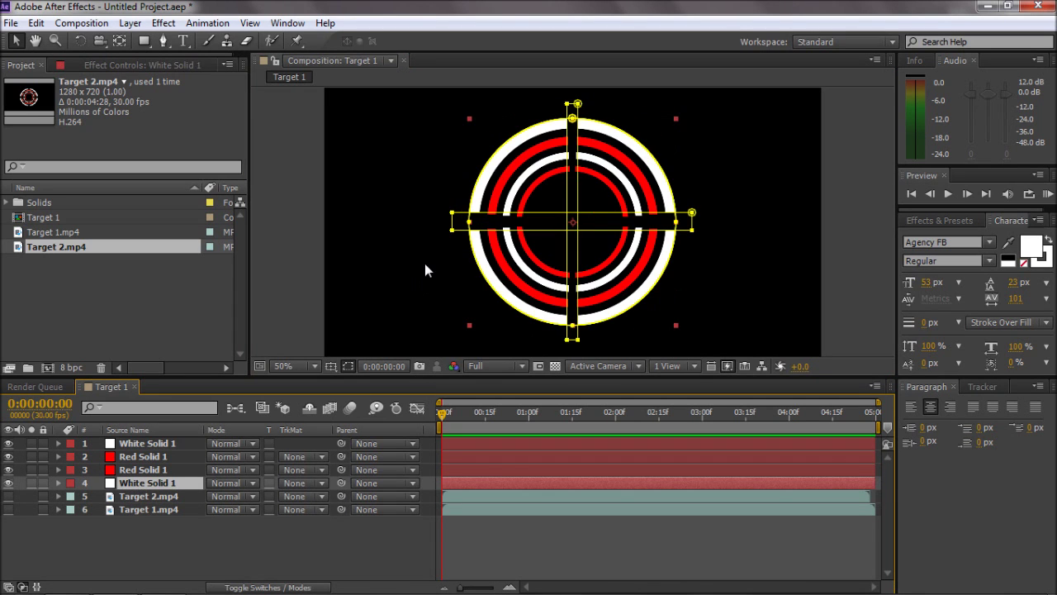
key(r)
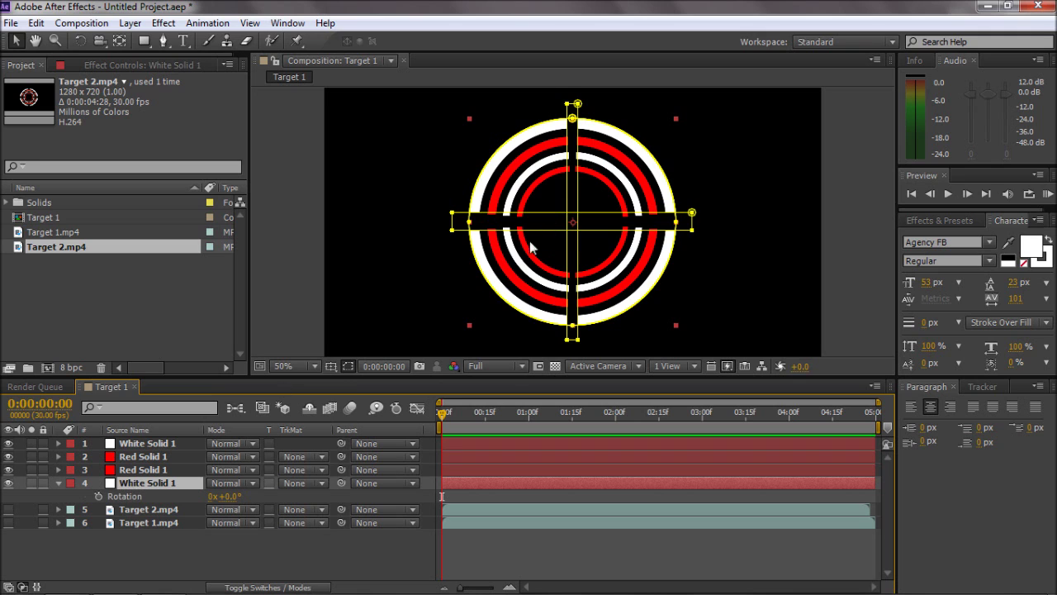
click(869, 231)
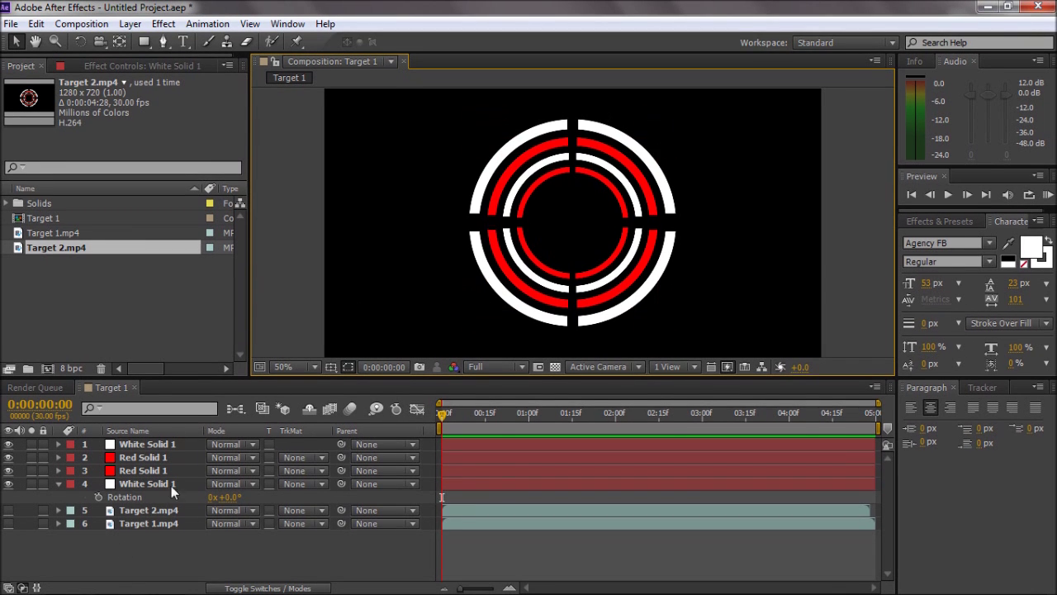
click(124, 469)
key(r)
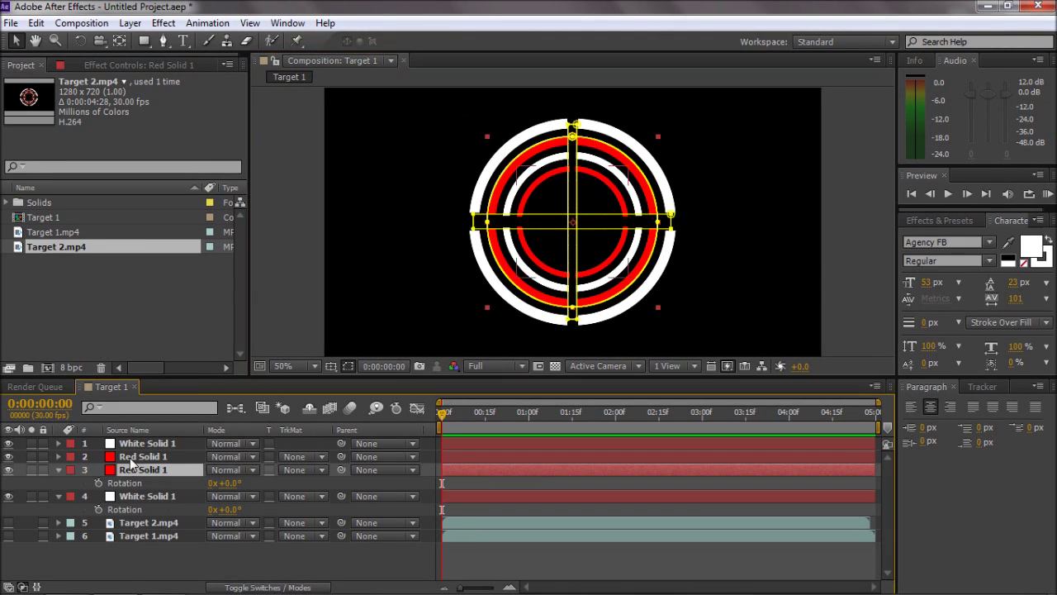
click(136, 443)
key(r)
click(143, 469)
key(r)
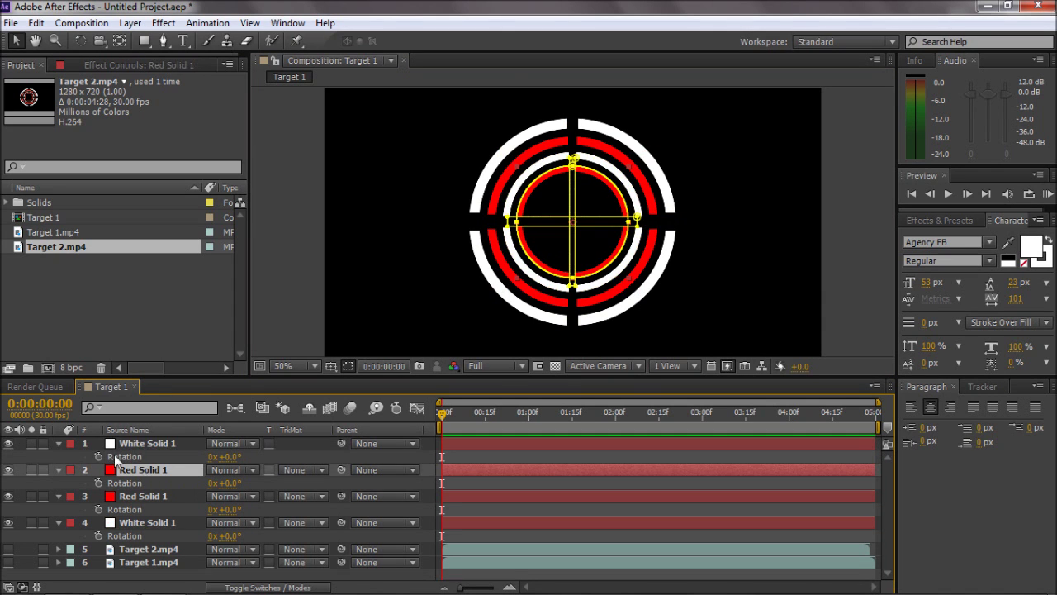
click(124, 446)
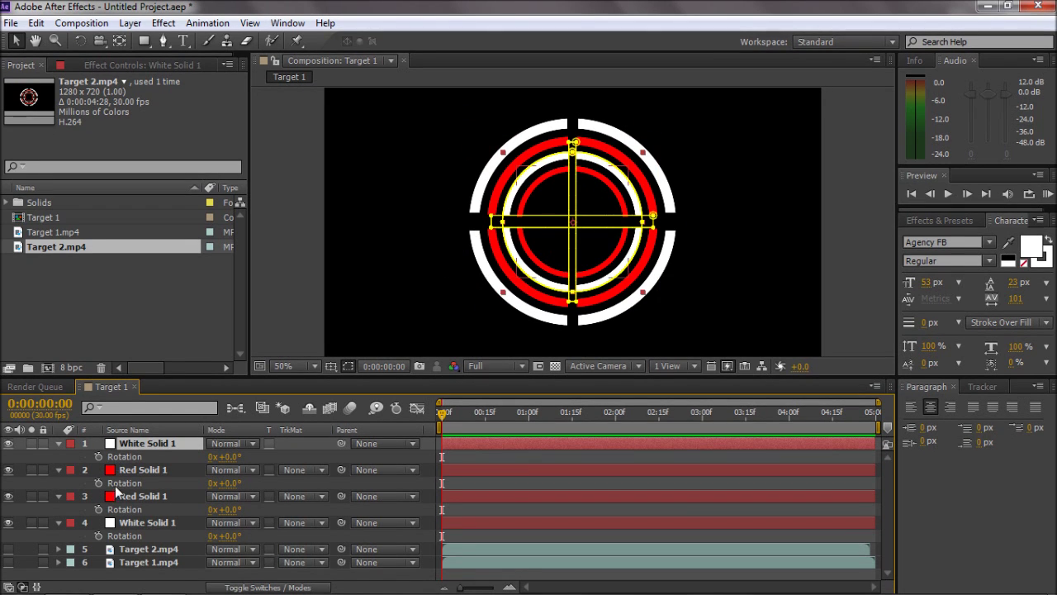
Add a wiggle(.4,360) expression to layer 1's Rotation and select it for copying.
alt+click(96, 456)
text(wiggle(.4,)
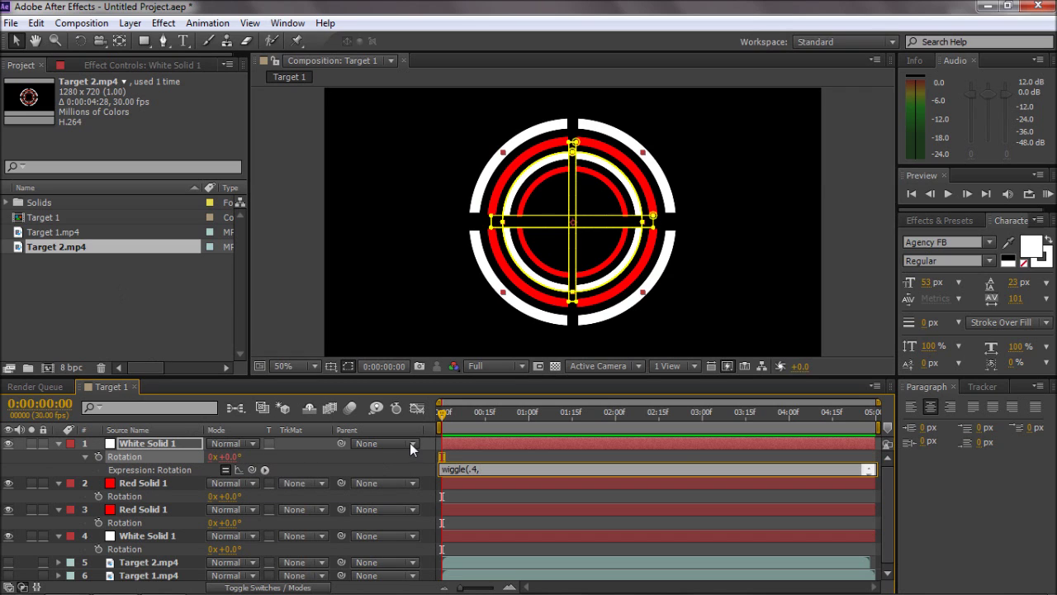
text(360))
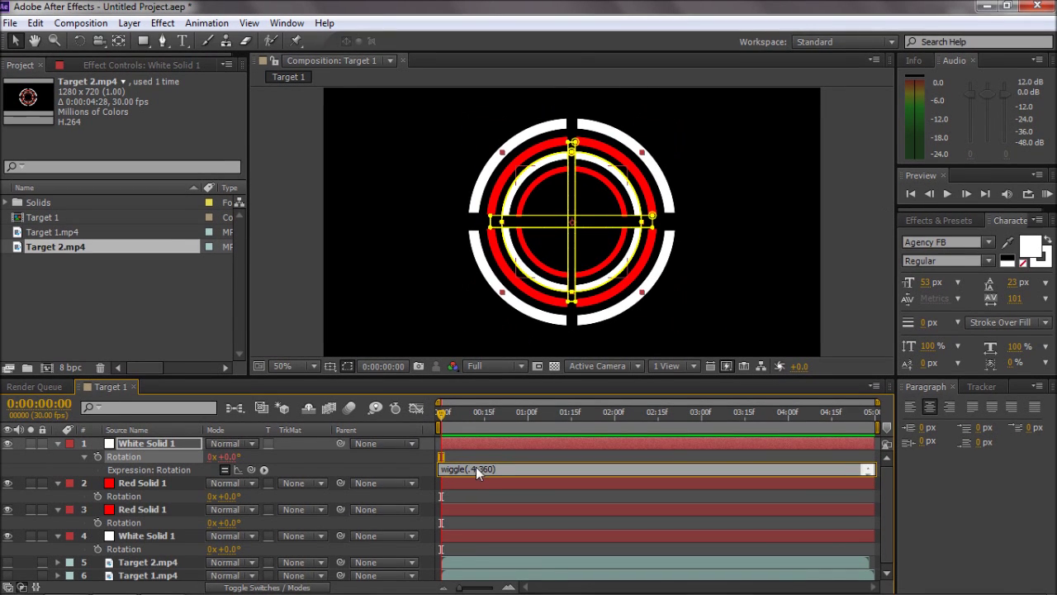
click(524, 467)
key(ctrl+c)
Paste the wiggle(.4,360) expression into the Rotation of layers 2, 3 and 4.
alt+click(98, 496)
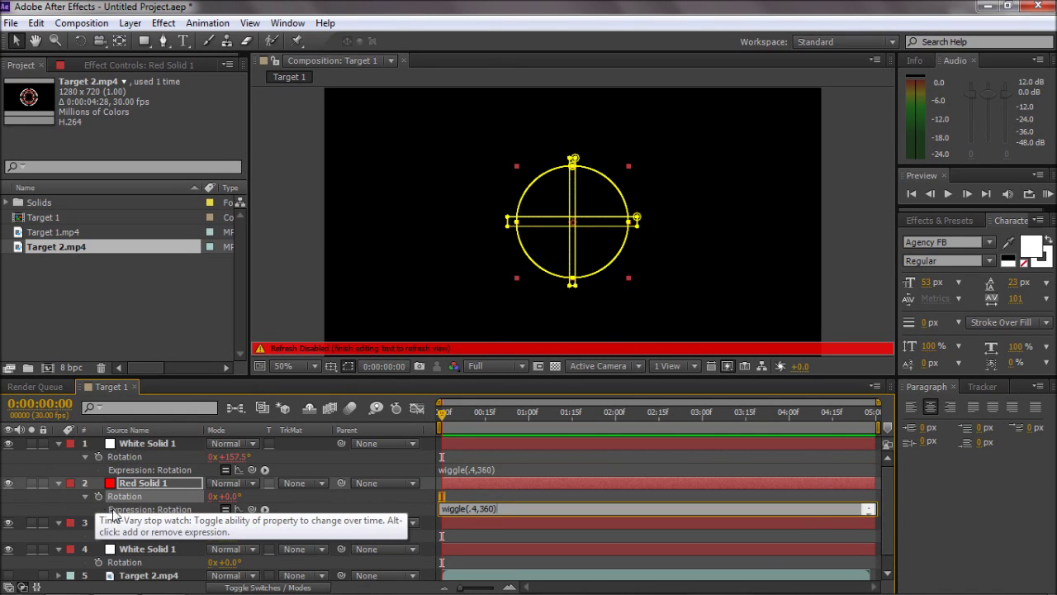
key(ctrl+v)
alt+click(99, 535)
key(ctrl+v)
alt+click(98, 575)
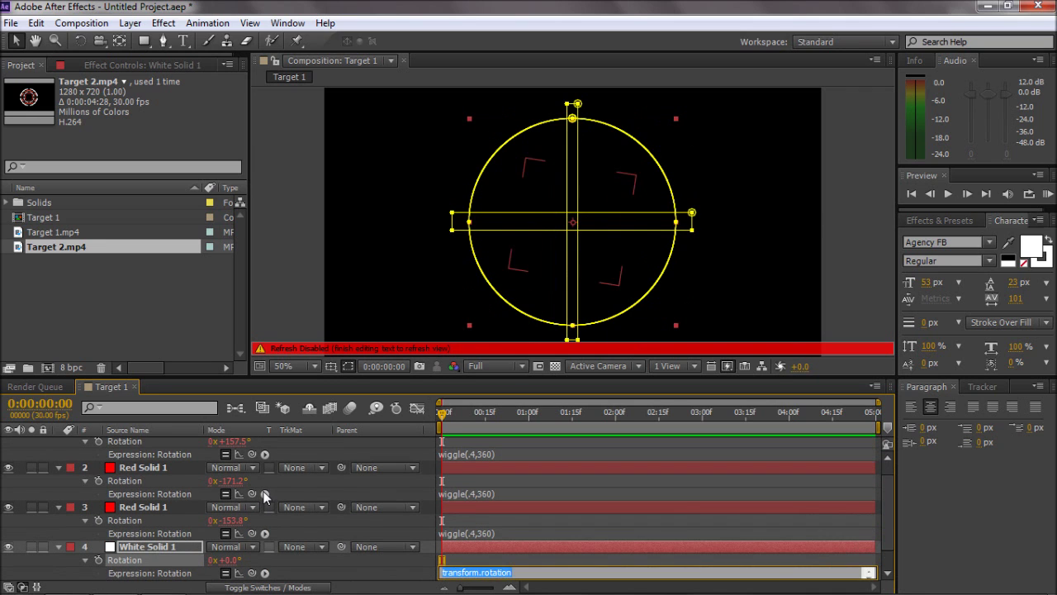
key(ctrl+v)
click(821, 192)
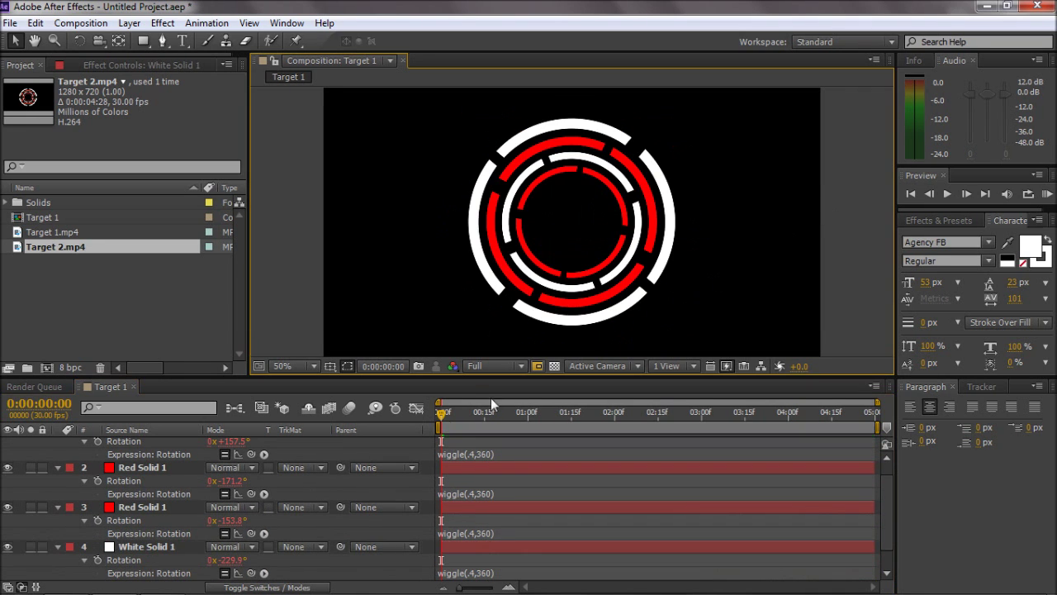
RAM-preview the four randomly turning rings, then collapse the White Solid 1 and Red Solid 1 properties.
click(1046, 193)
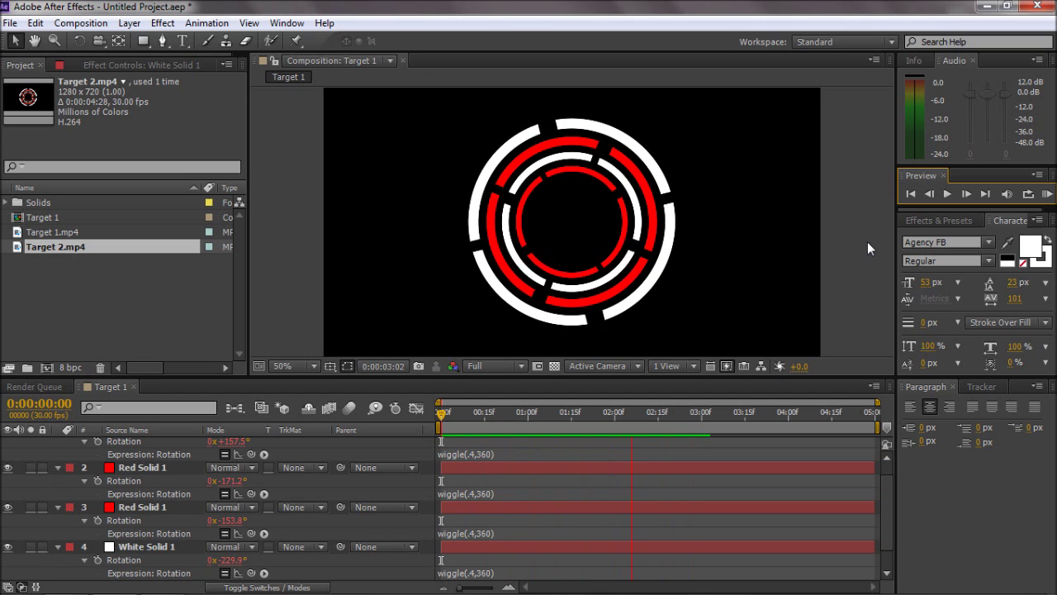
click(304, 471)
scroll(68, 443, up, 2)
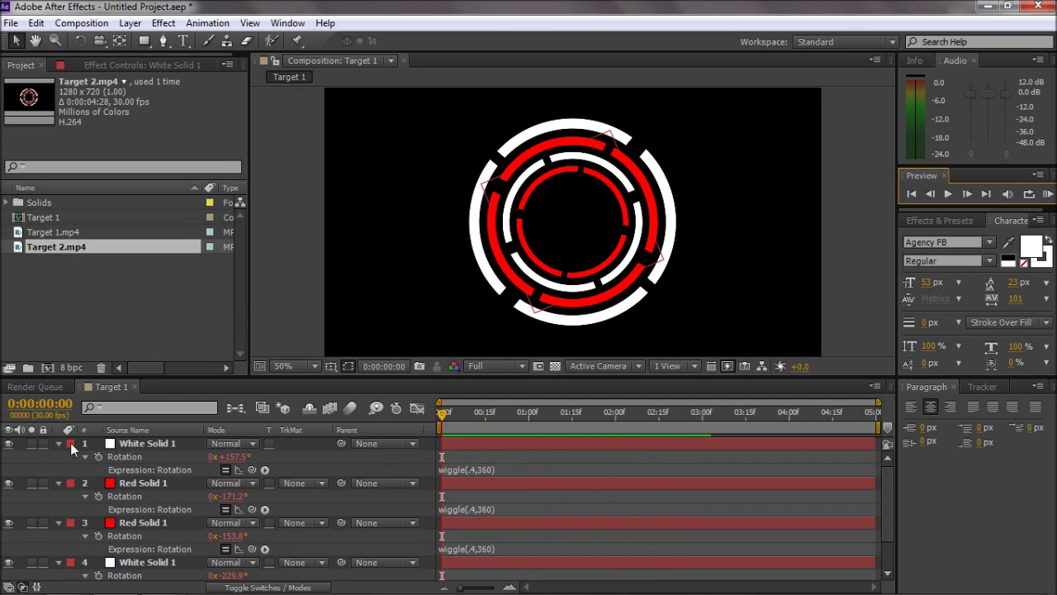
click(58, 443)
click(57, 456)
Collapse the remaining ring layers and pre-compose all four rings into Pre-comp 1.
click(58, 469)
click(58, 483)
click(131, 482)
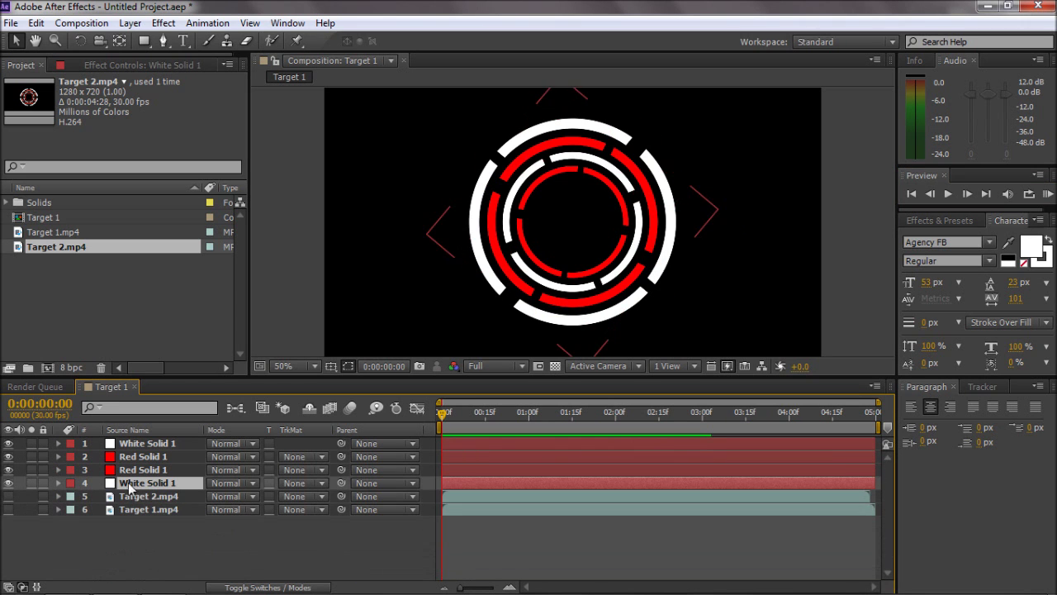
shift+click(131, 444)
click(129, 23)
click(285, 583)
click(588, 381)
Add a Stylize > Glow effect to Pre-comp 1 with Glow Radius 31, showing layer names.
click(163, 23)
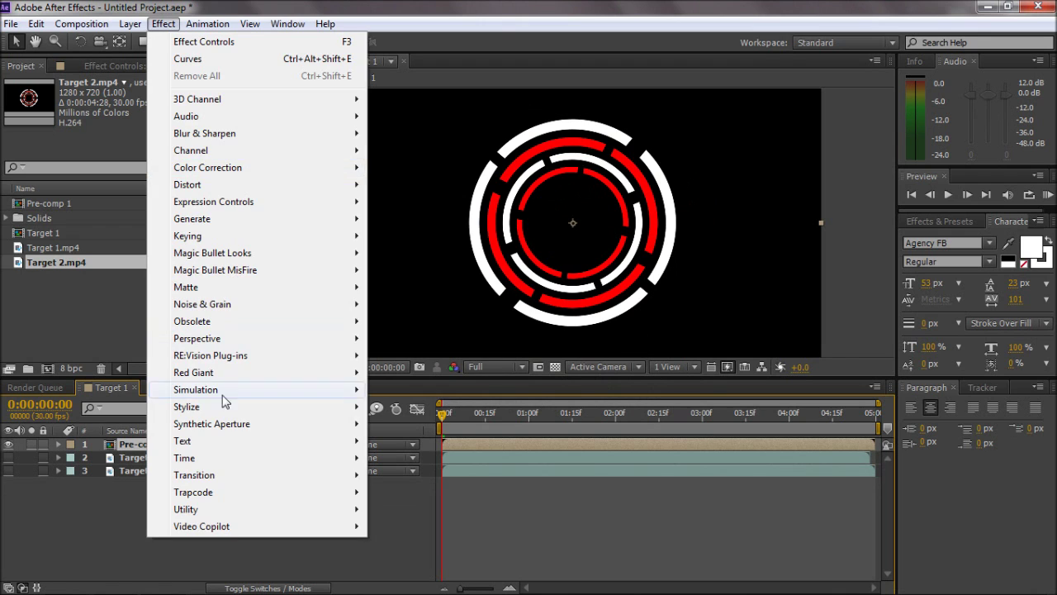
mouse_move(187, 406)
click(401, 270)
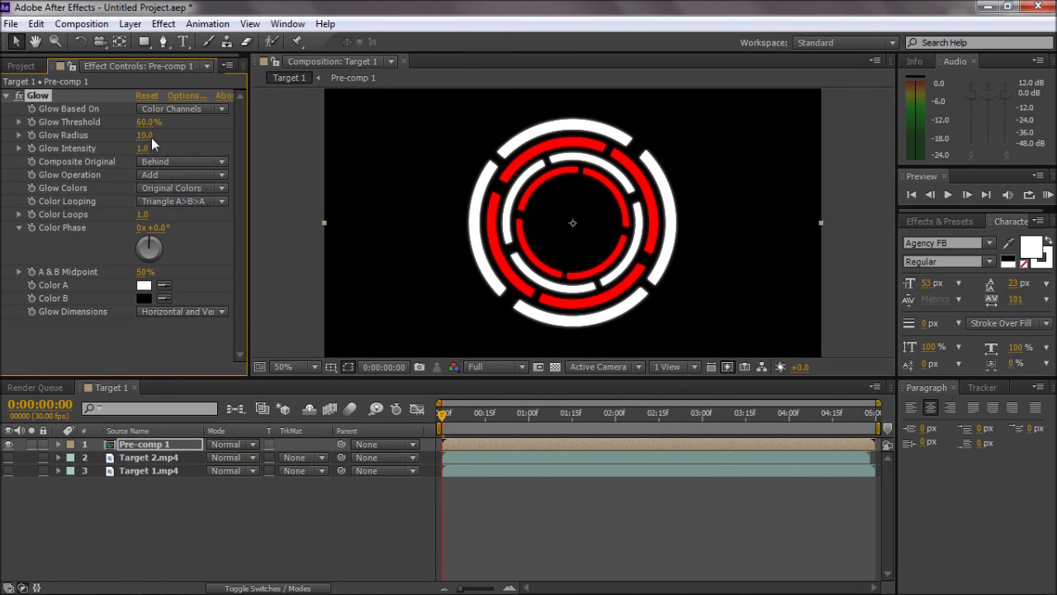
drag(151, 139, 168, 136)
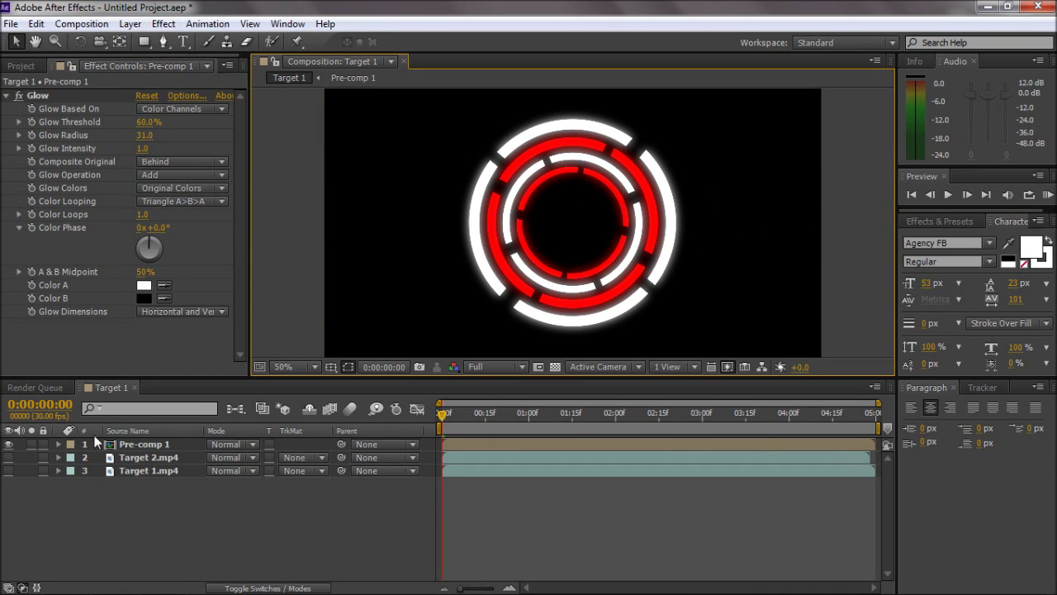
click(141, 445)
click(131, 430)
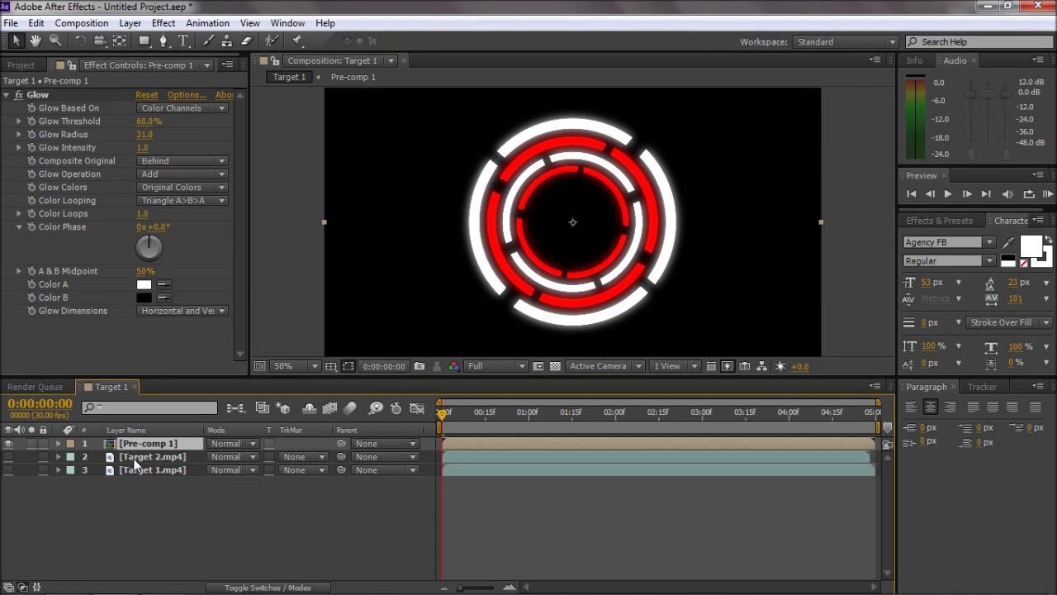
Turn on Target 1.mp4's visibility and delete the Pre-comp 1 layer.
click(134, 460)
click(123, 471)
click(8, 469)
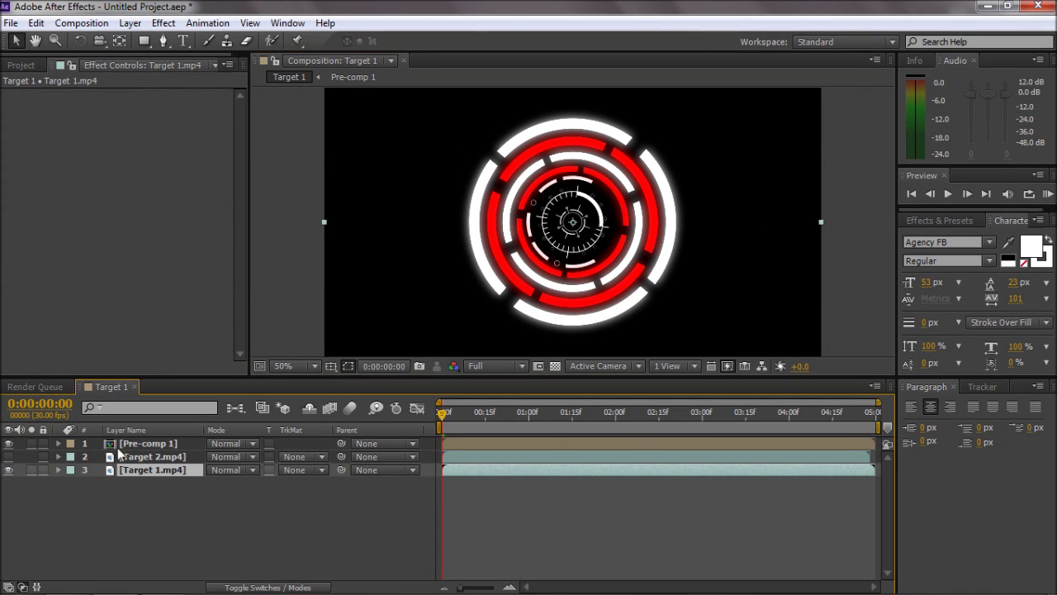
click(145, 443)
key(Delete)
Select Target 1.mp4 and zoom the viewer onto the white reticle clip.
scroll(566, 238, up, 2)
scroll(569, 224, up, 2)
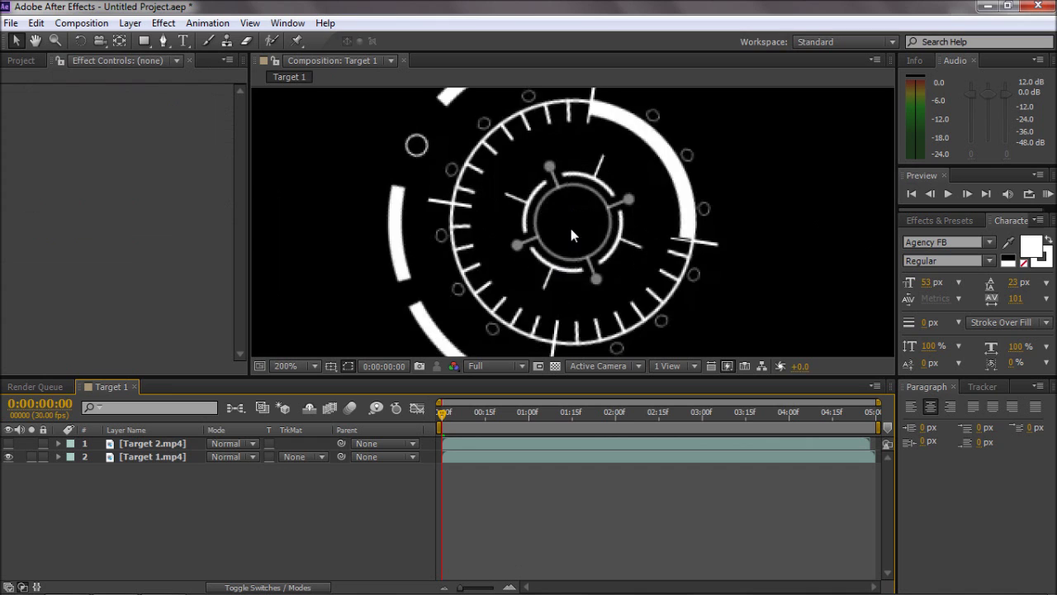
scroll(569, 224, down, 2)
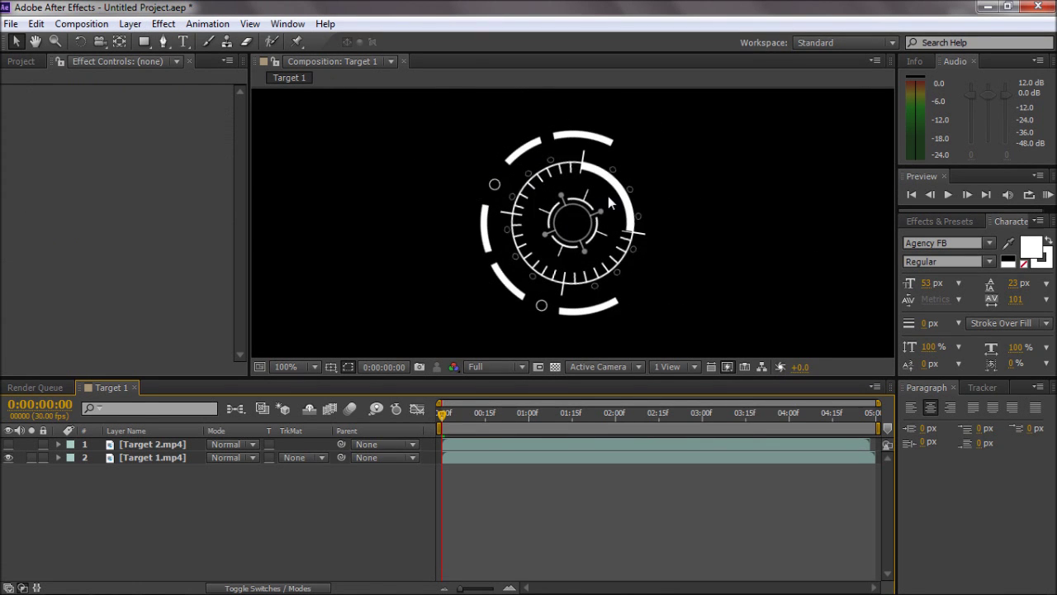
click(156, 457)
scroll(643, 238, up, 2)
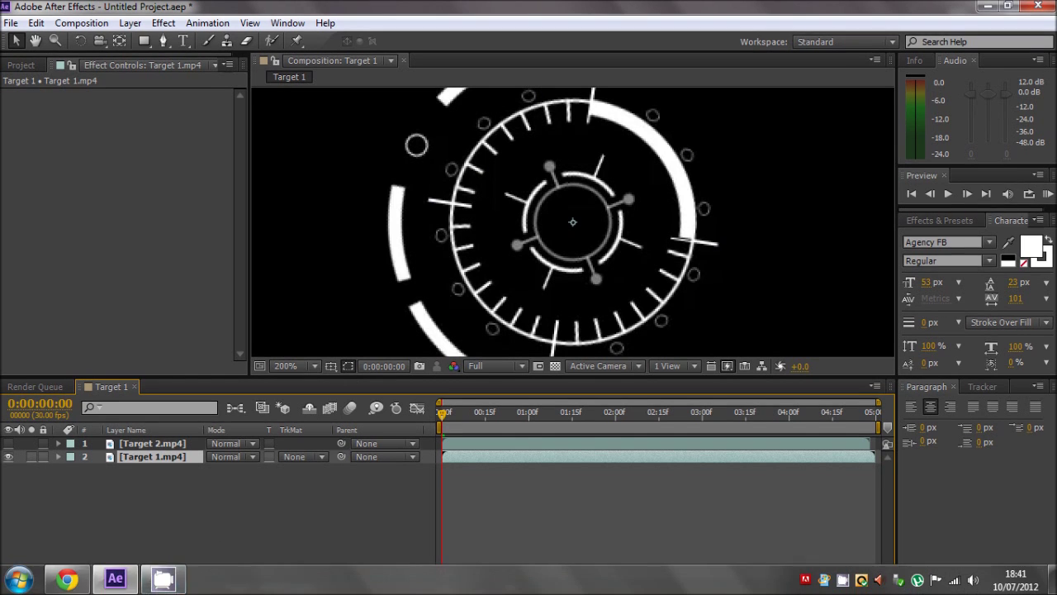
In YouTube Video Manager in Chrome, search the uploads for 'montage pack'.
click(71, 581)
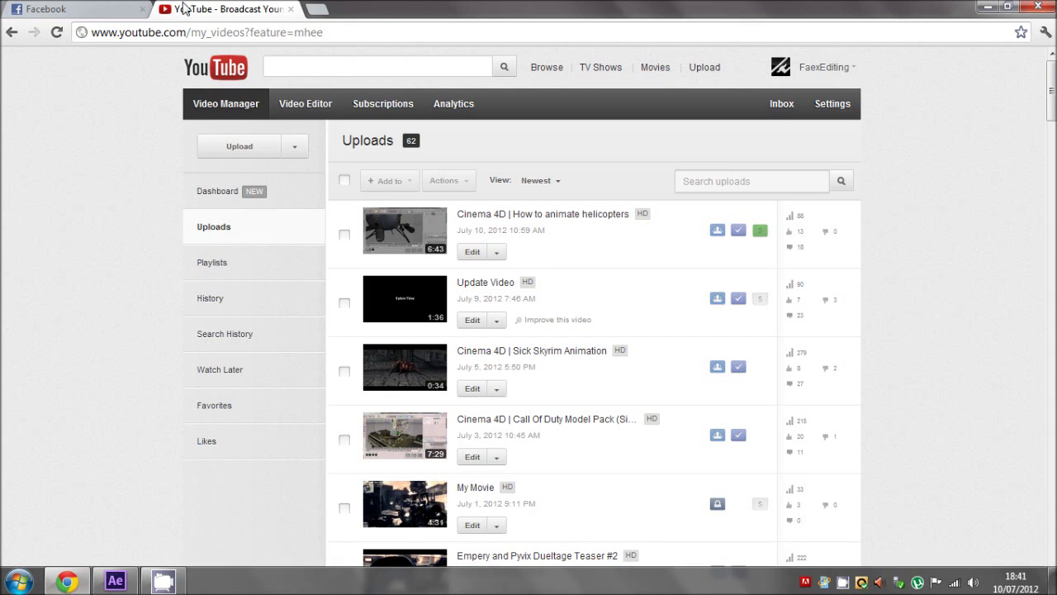
click(719, 181)
text(montage)
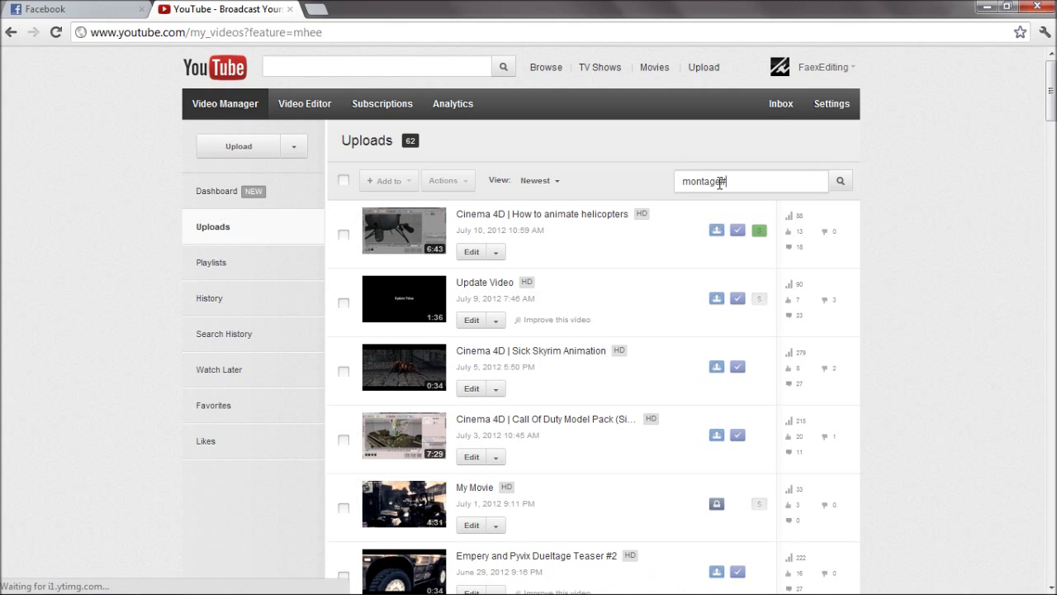
click(850, 180)
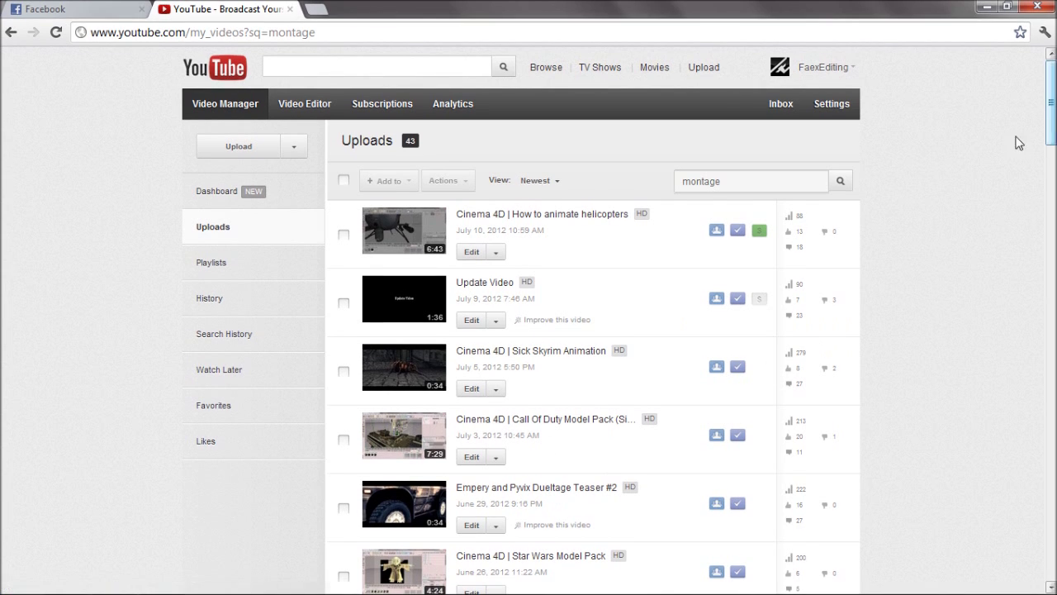
click(733, 184)
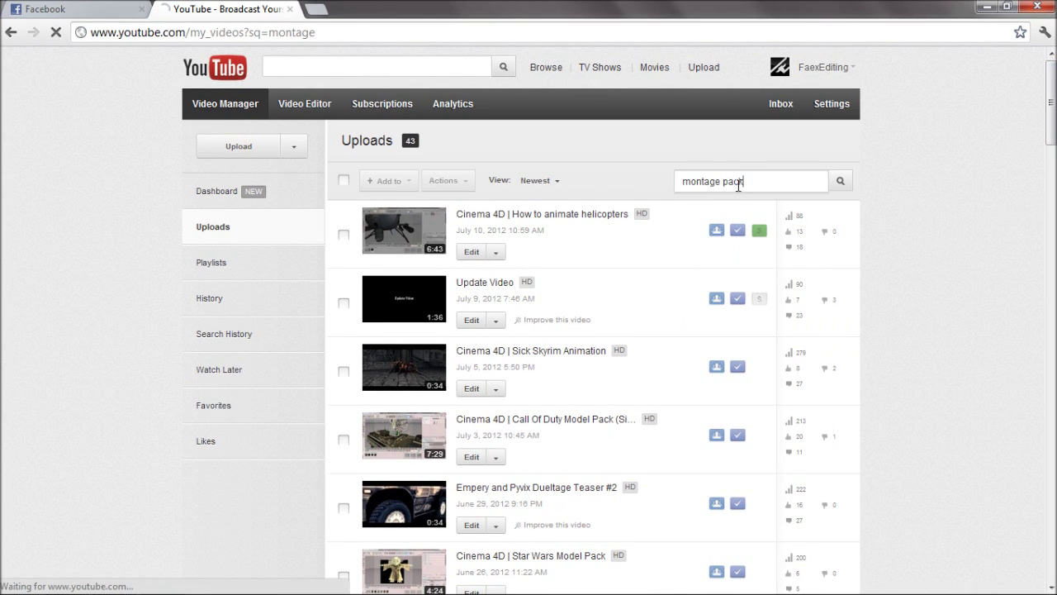
click(846, 183)
Scroll to the Montage Effects Download Pack video, then return to After Effects.
middle_click(943, 182)
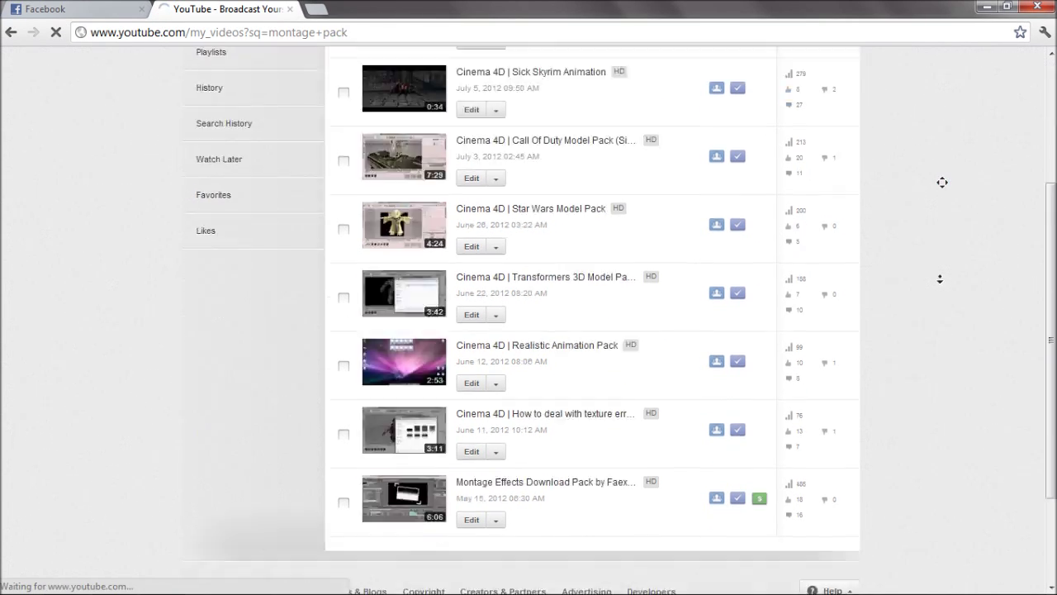
middle_click(941, 122)
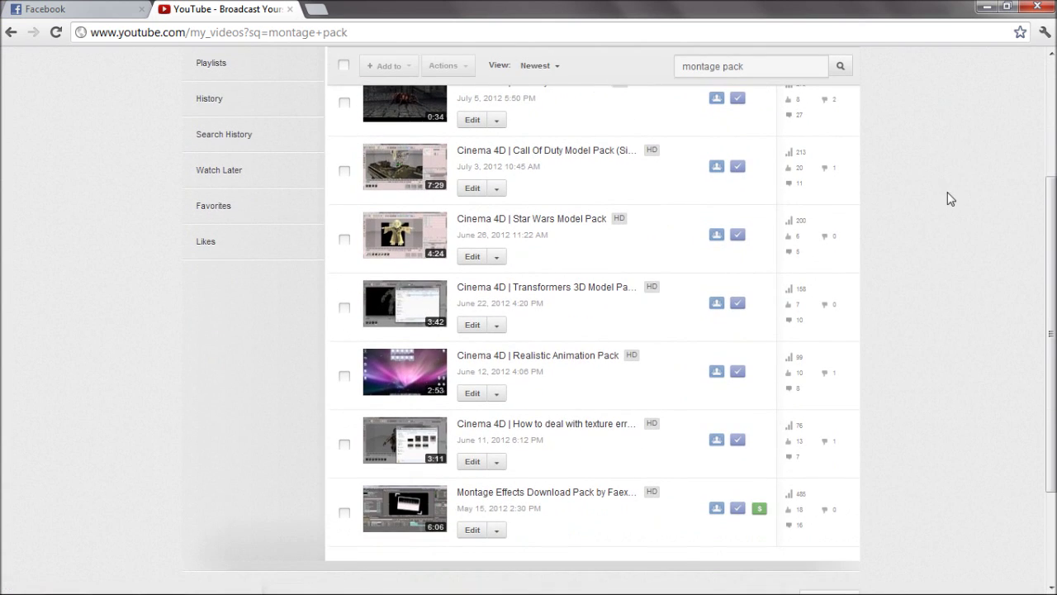
middle_click(498, 446)
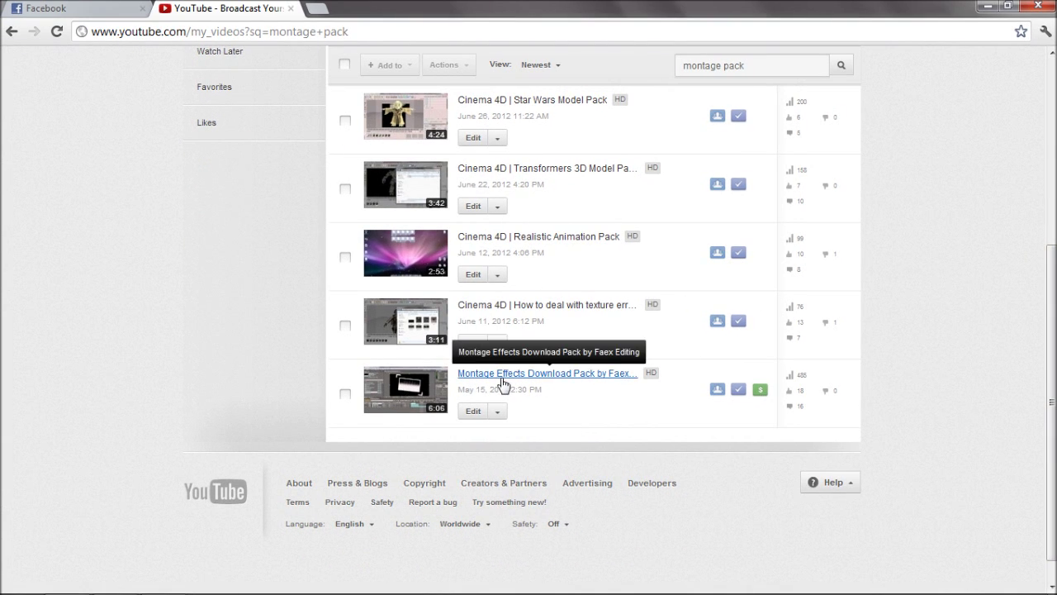
mouse_move(94, 567)
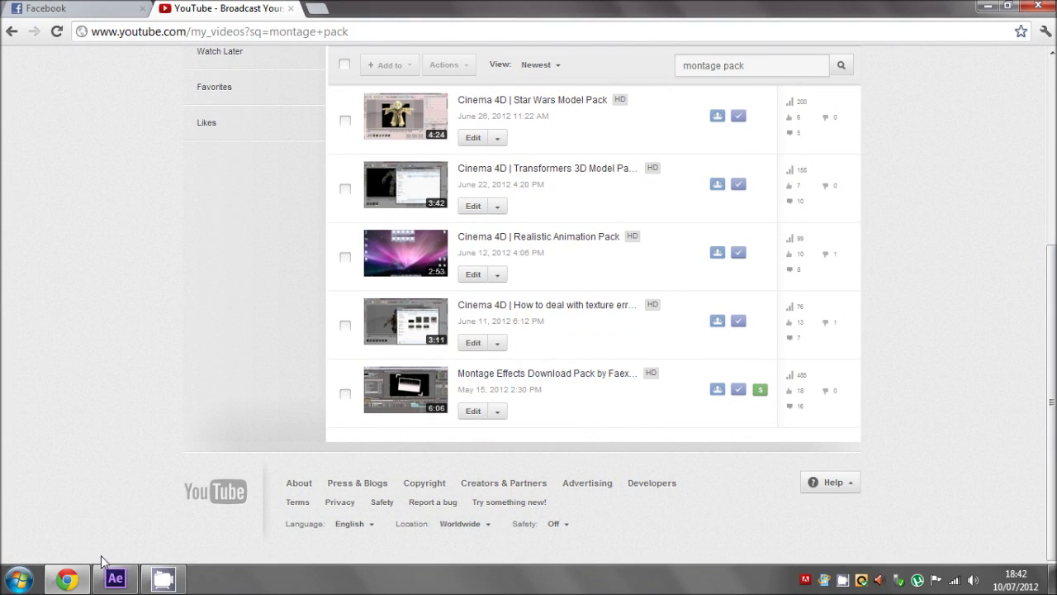
click(153, 581)
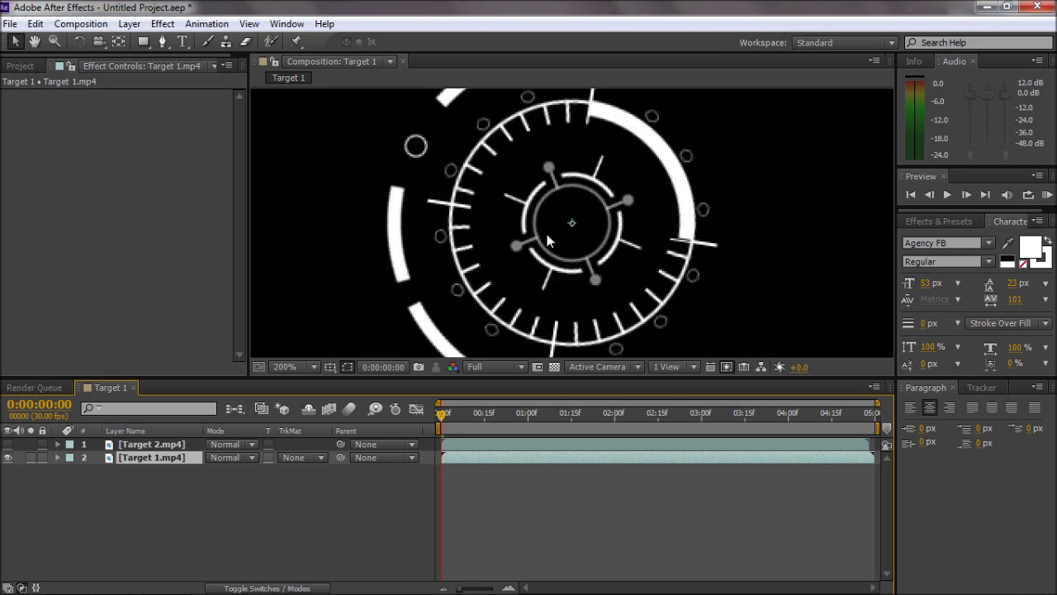
key(comma)
key(comma)
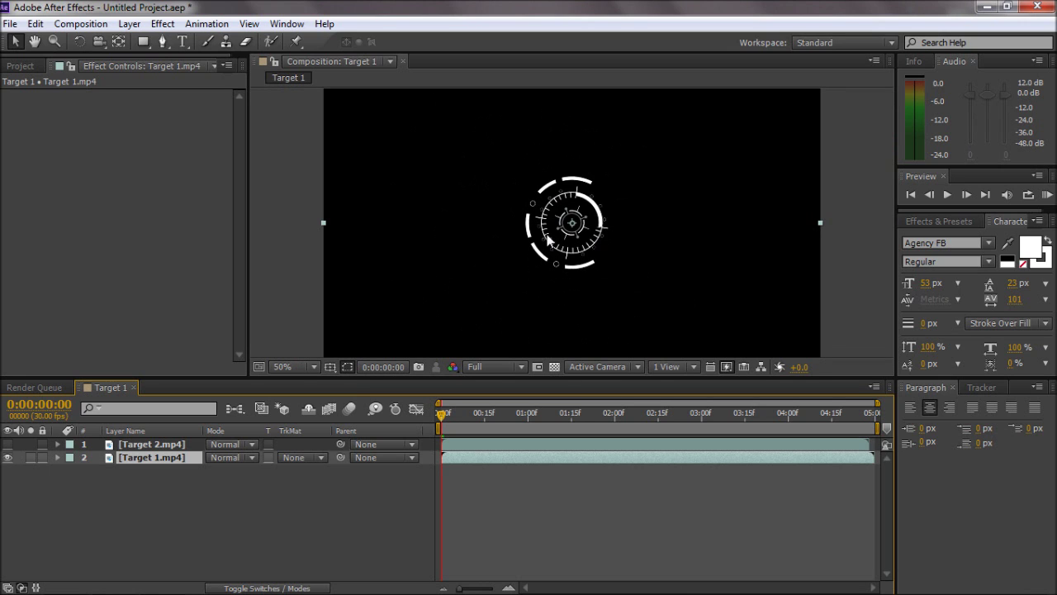
click(815, 241)
key(period)
key(period)
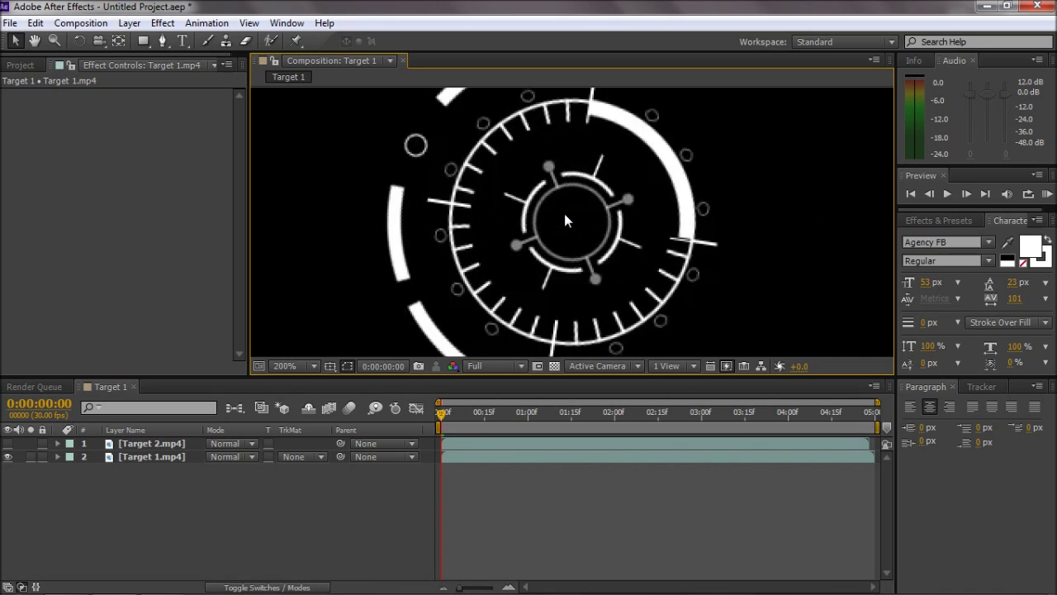
key(comma)
key(comma)
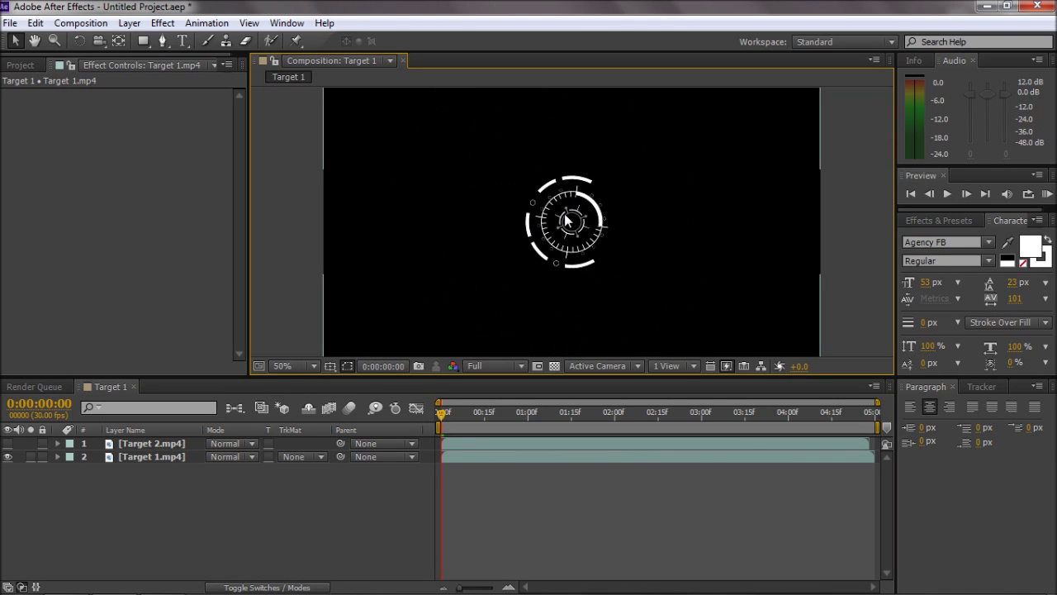